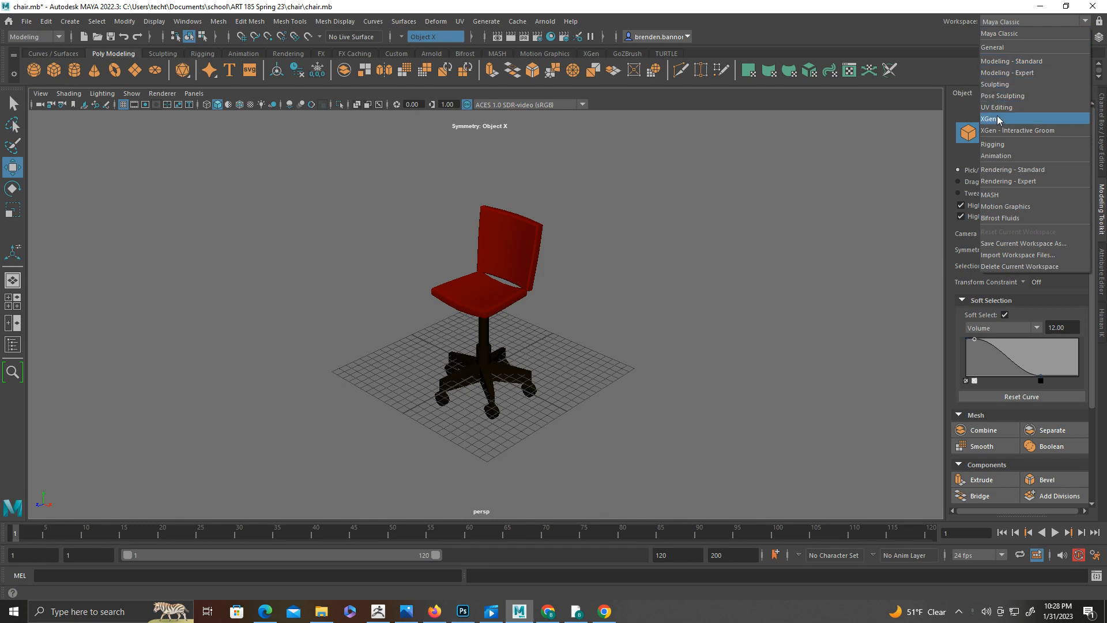
Switch to the UV Editing workspace and show the UV Toolkit
click(1003, 108)
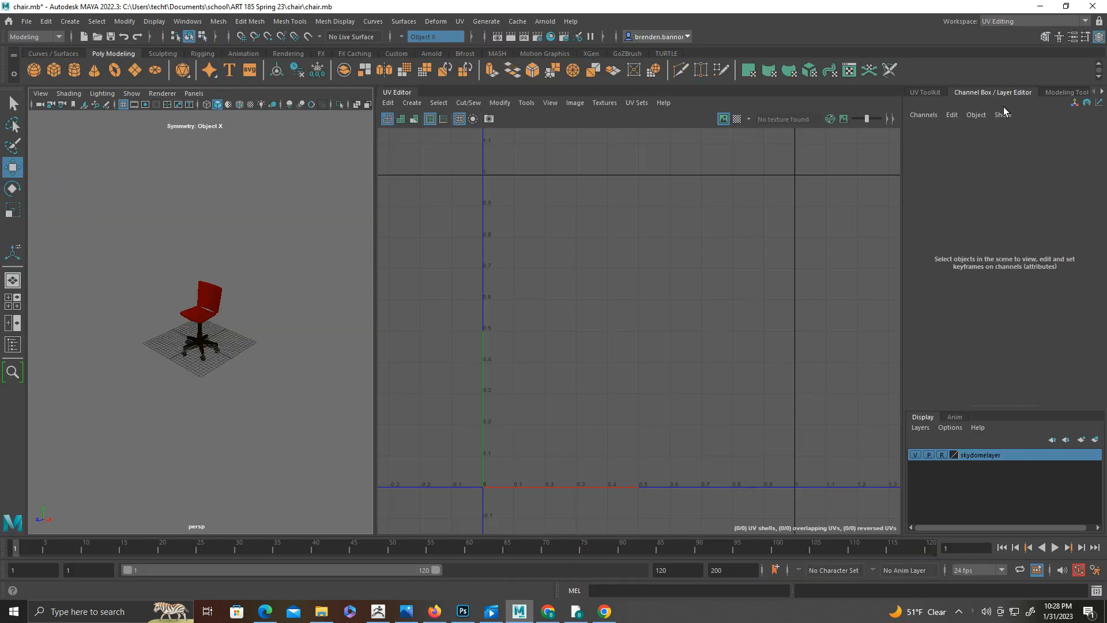
click(926, 93)
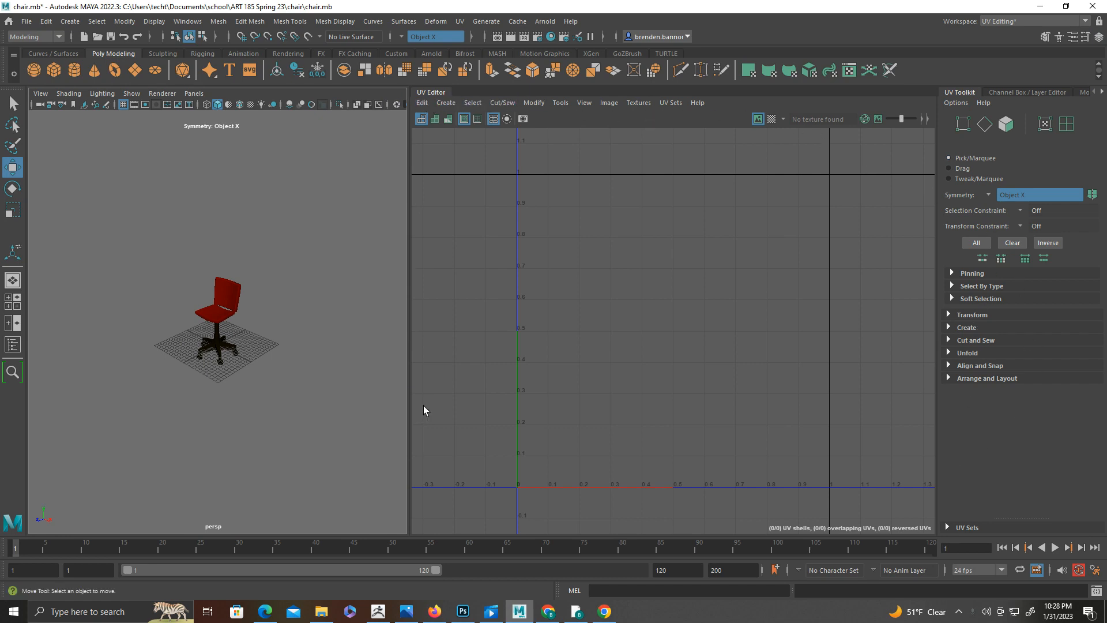
click(15, 324)
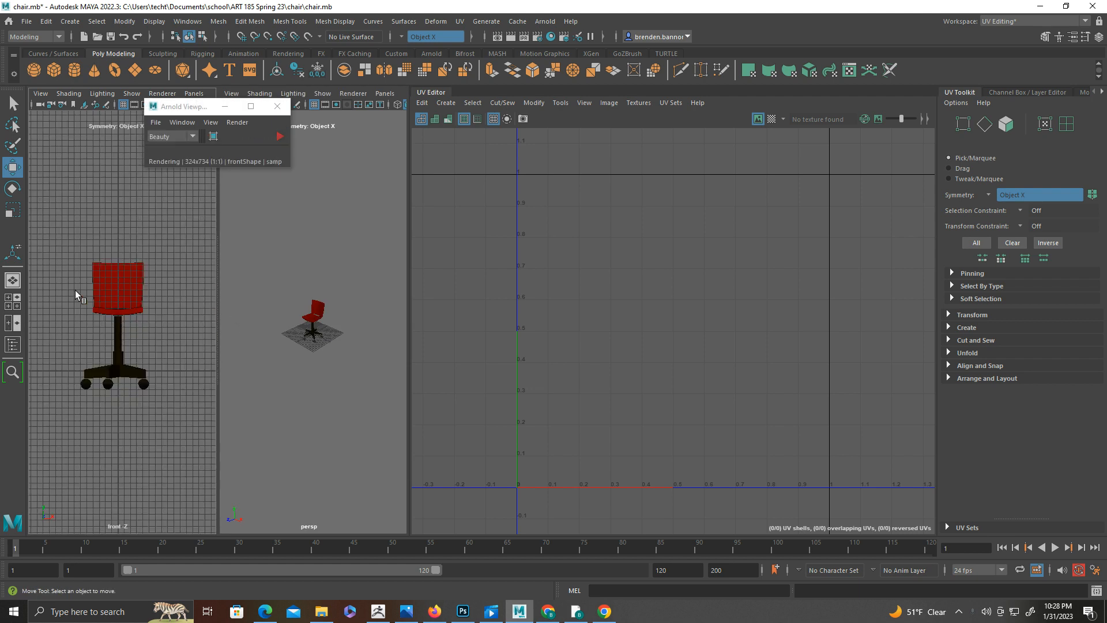
click(13, 280)
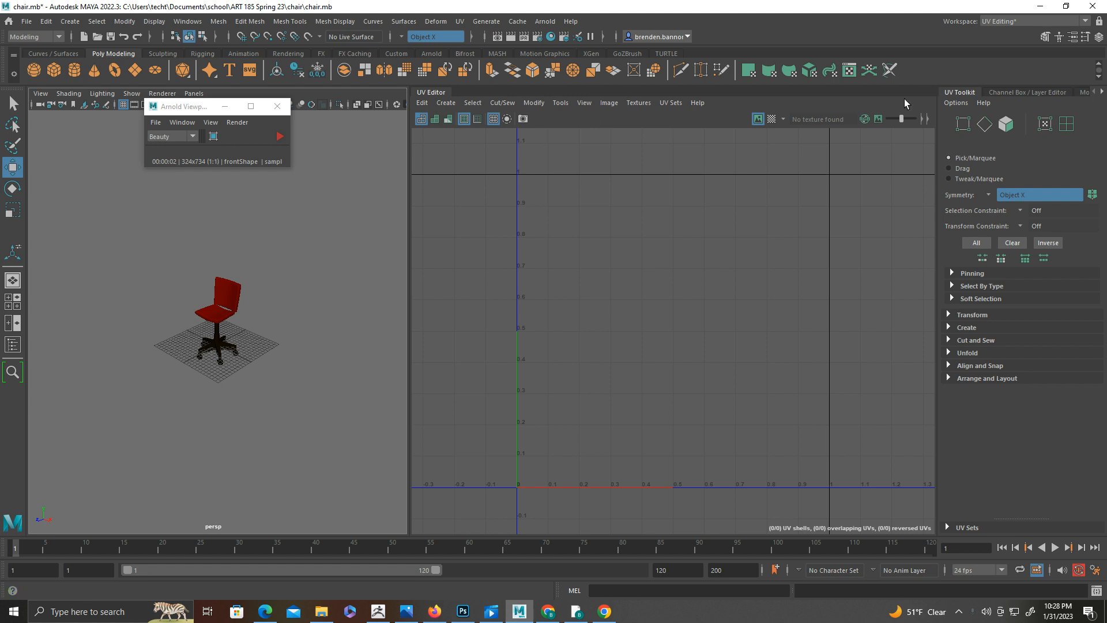
click(277, 106)
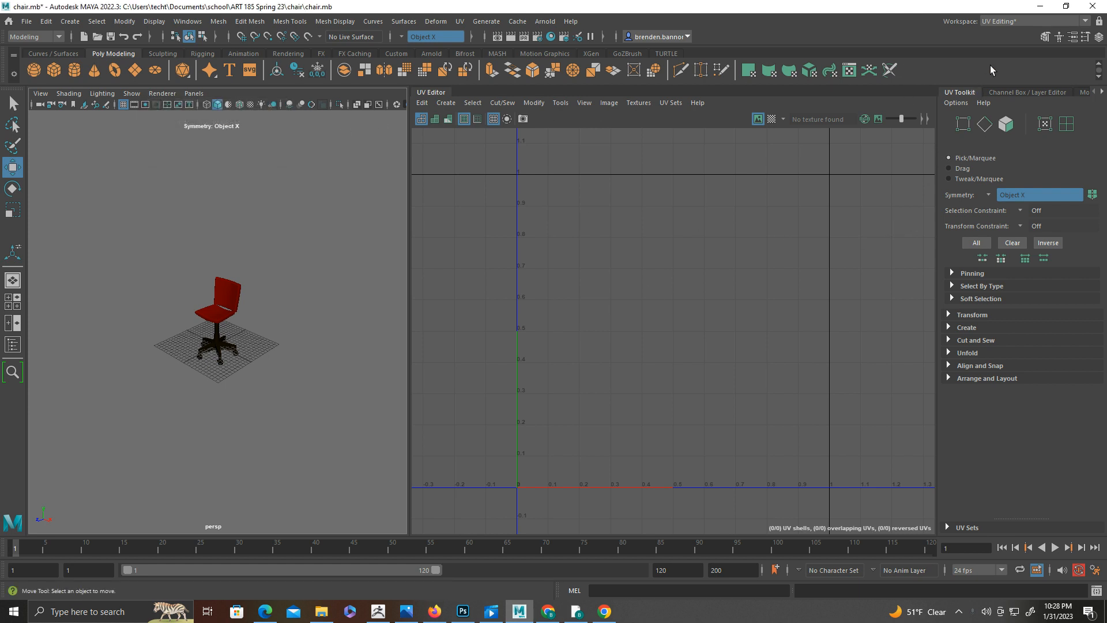
Return to the Maya Classic workspace and use a two-pane side-by-side layout with the persp camera in both panes
click(1026, 27)
click(1010, 33)
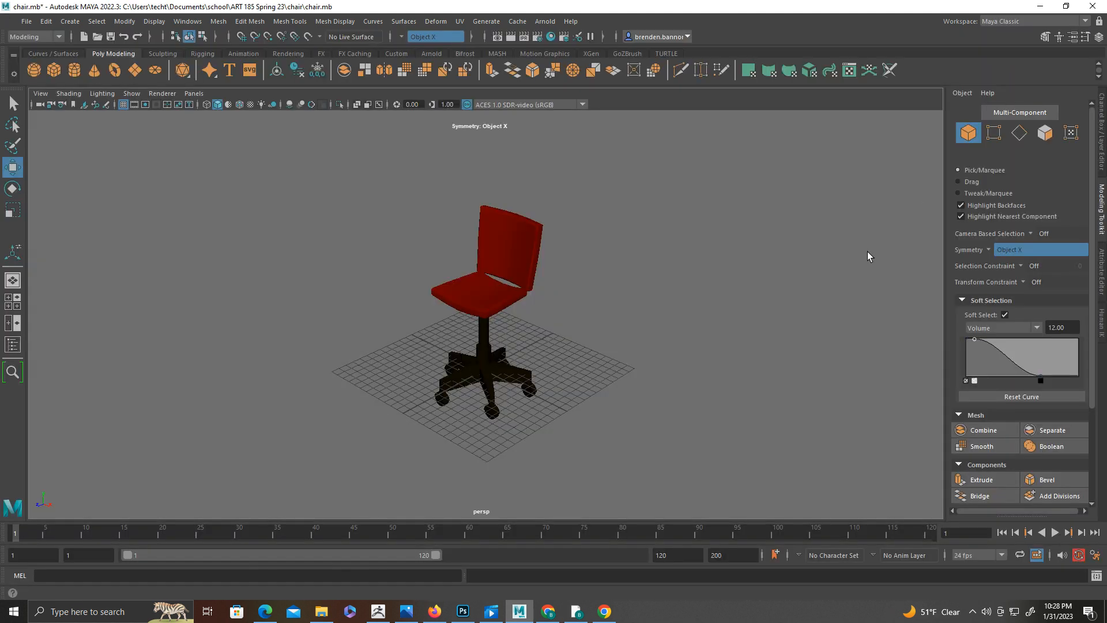
click(10, 325)
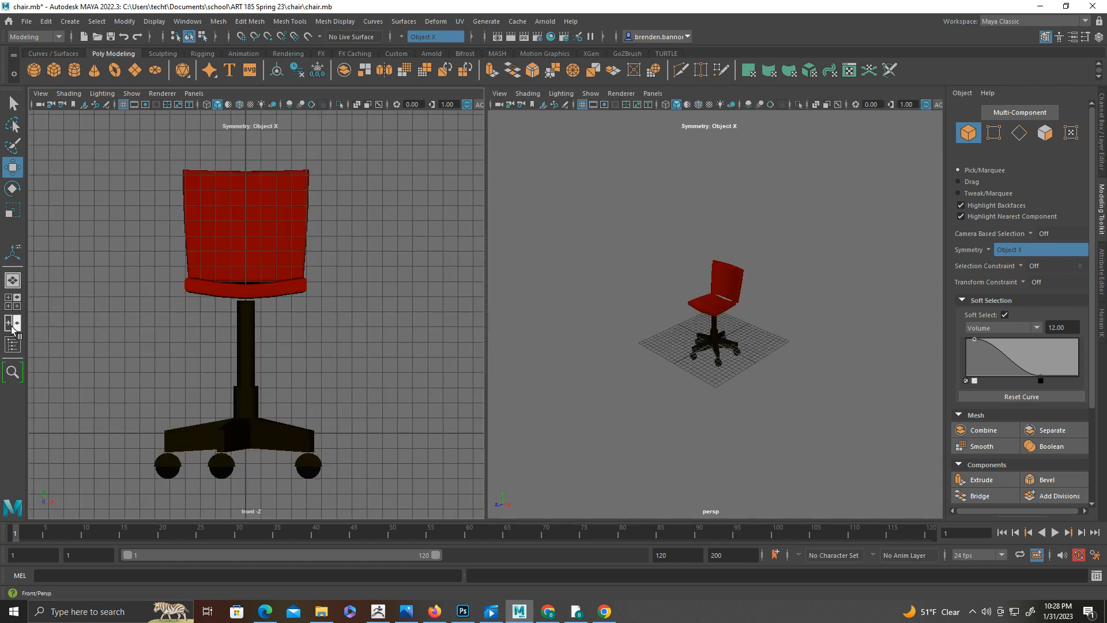
click(193, 94)
mouse_move(220, 107)
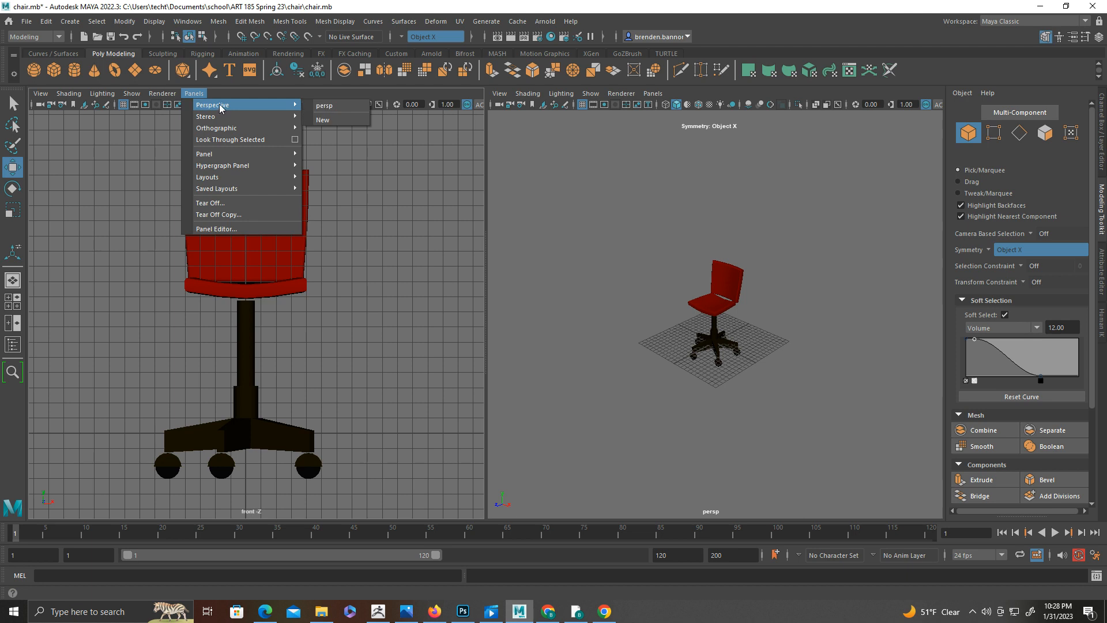
click(334, 107)
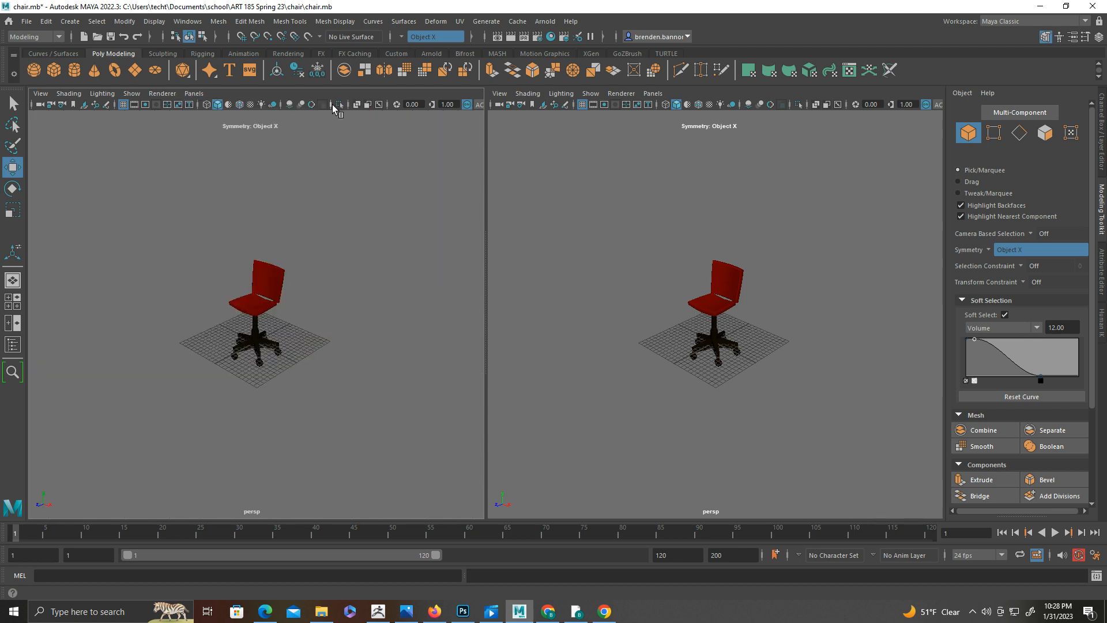
Replace the second perspective pane with the UV Editor
click(653, 93)
mouse_move(677, 154)
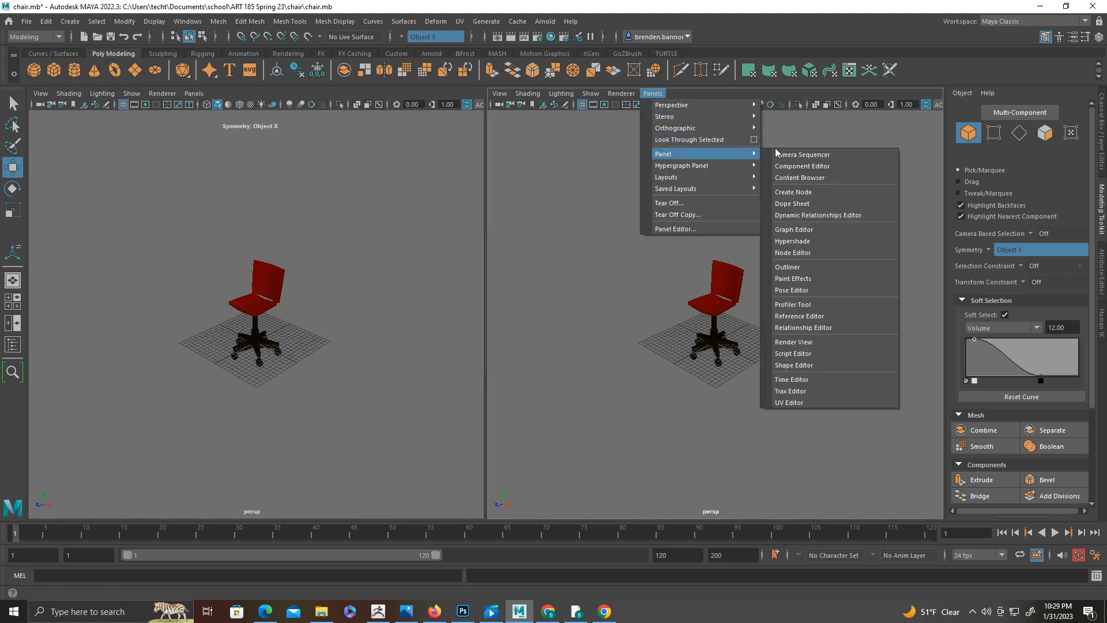
click(784, 407)
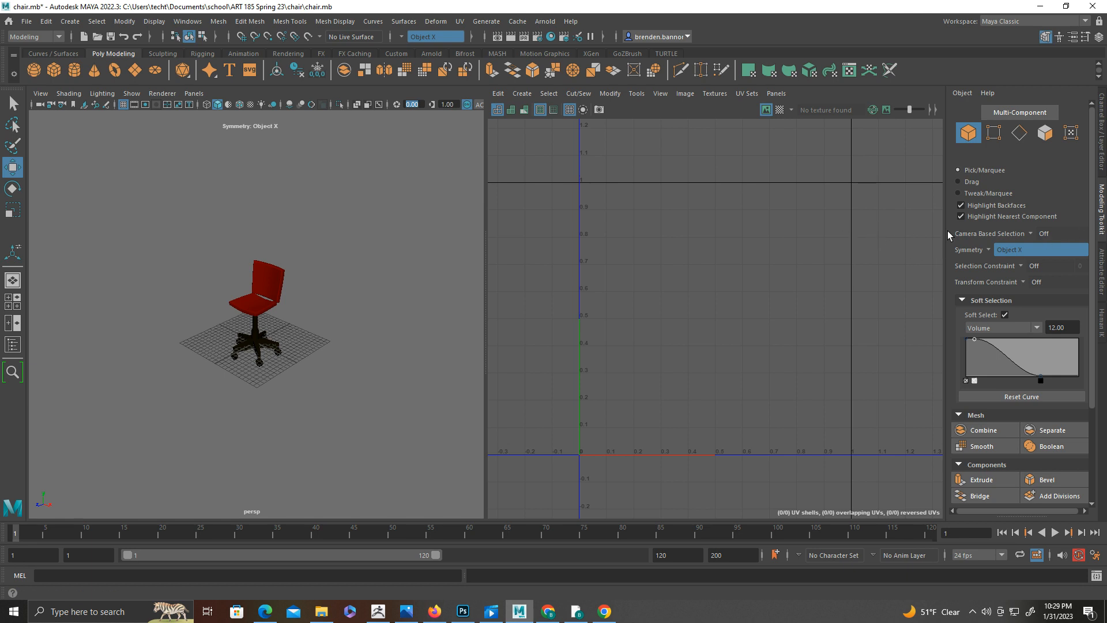
Change the workspace from Maya Classic back to UV Editing
click(459, 22)
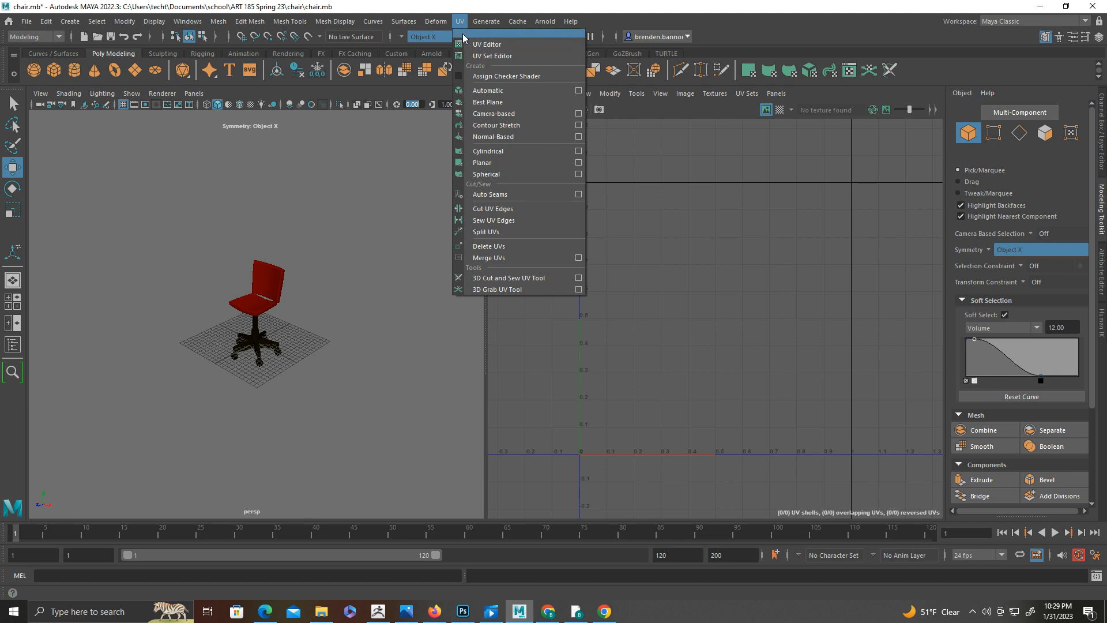
click(479, 45)
click(998, 20)
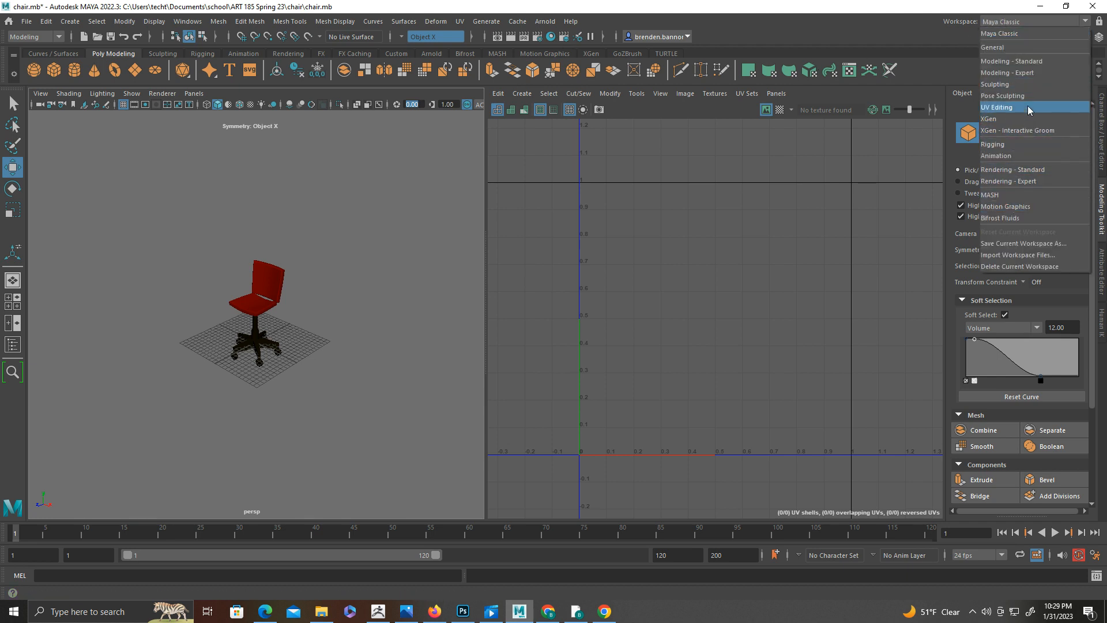
click(996, 106)
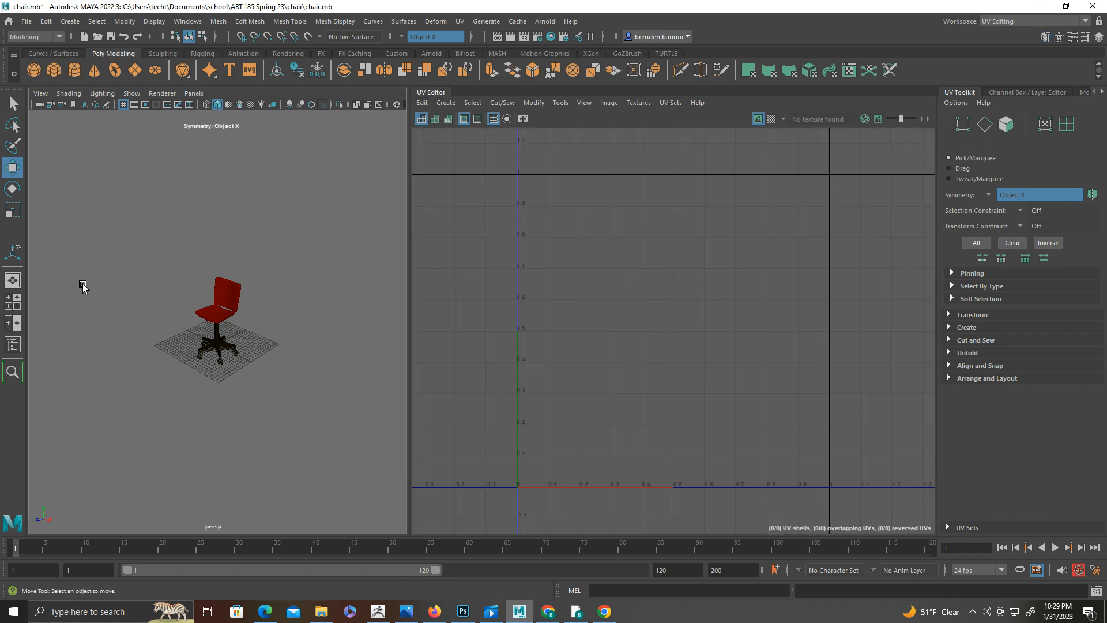
Select the chair's seat cushion and, in edge mode, select all of its edges in the UV Editor
scroll(214, 308, up, 9)
click(204, 304)
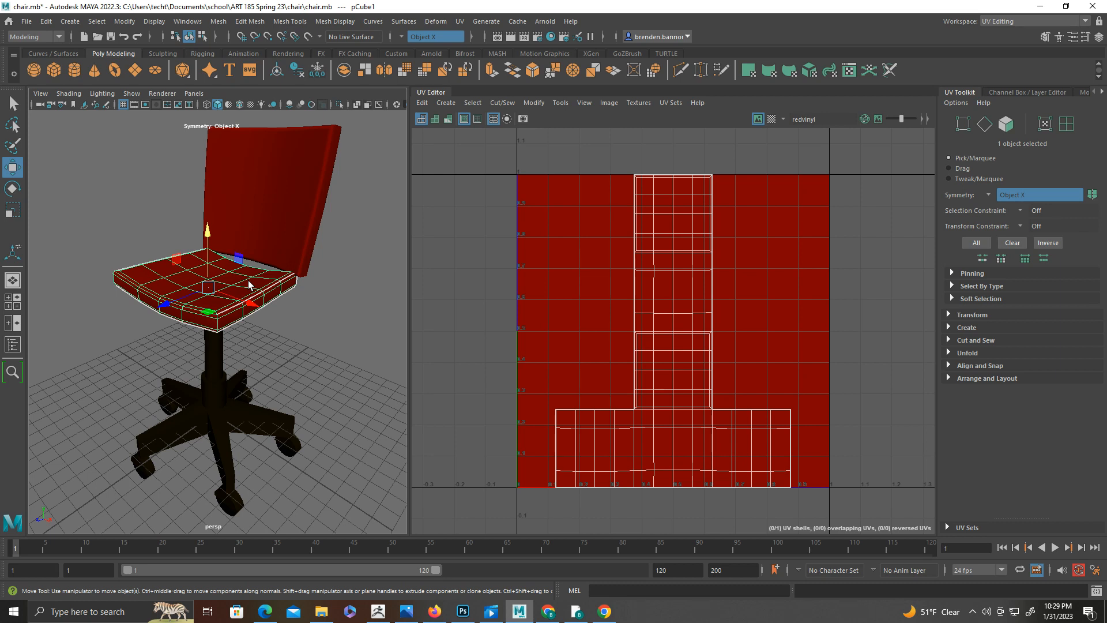
alt+drag(249, 283, 185, 369)
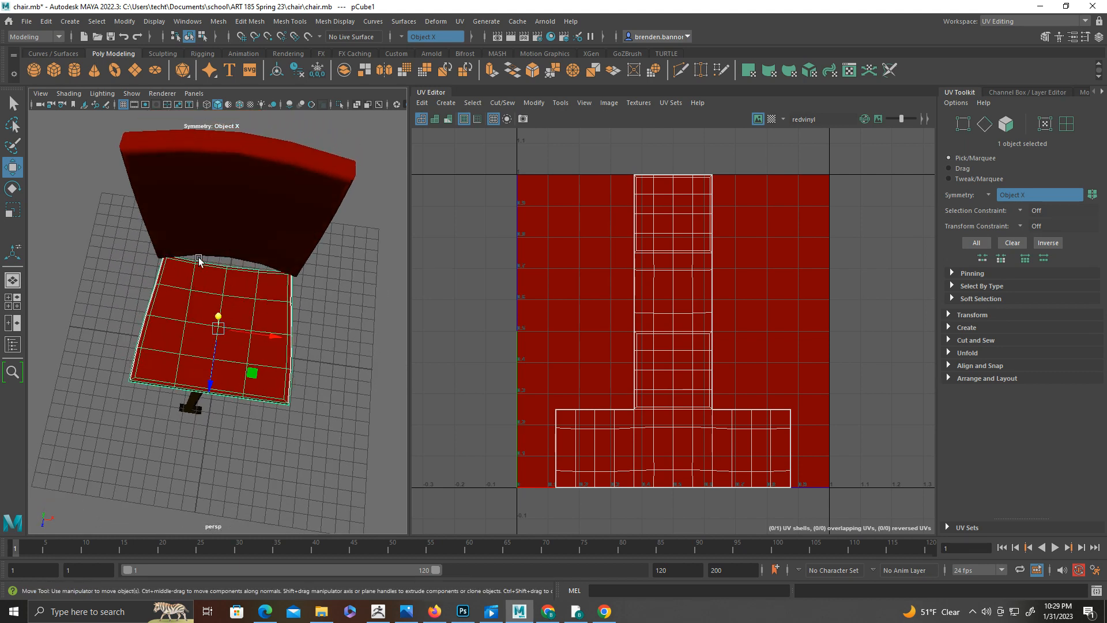
alt+drag(138, 336, 352, 257)
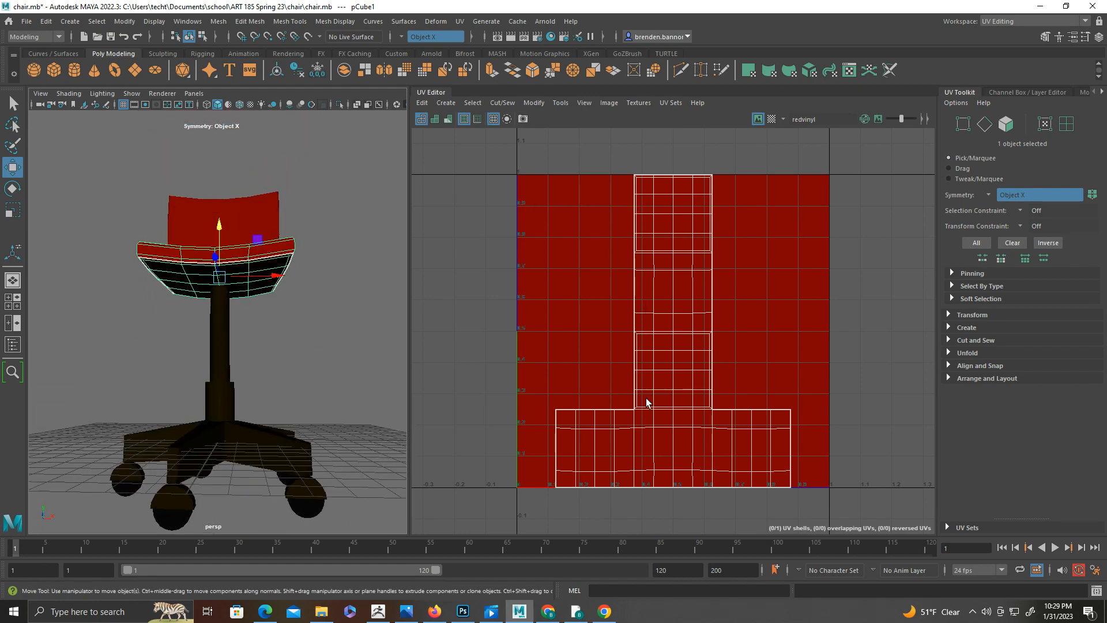
alt+drag(262, 303, 222, 284)
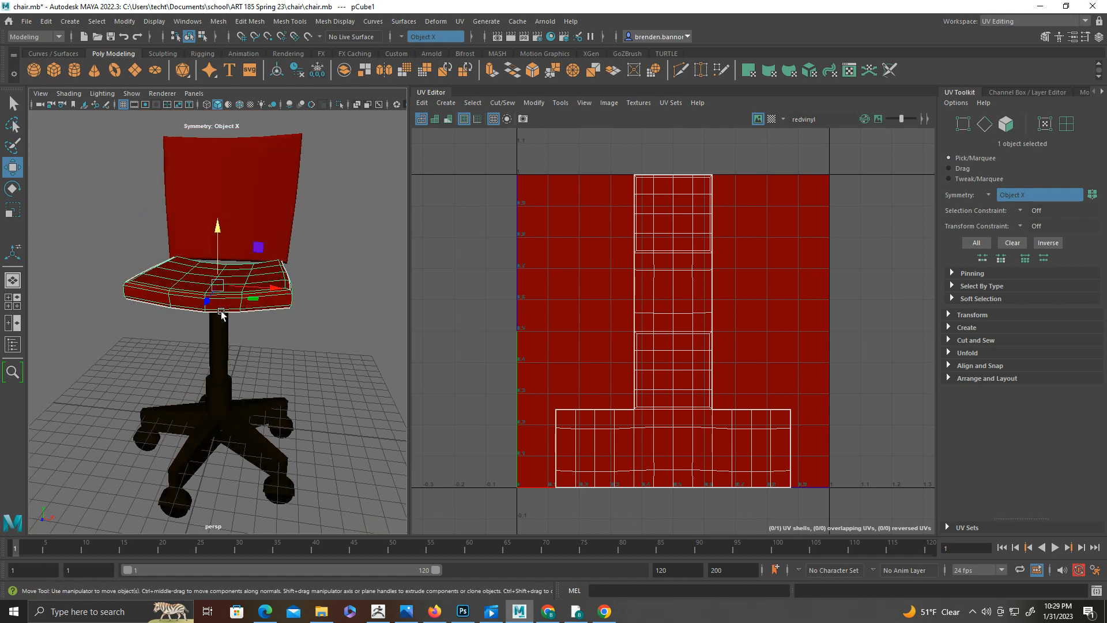
alt+drag(344, 313, 374, 328)
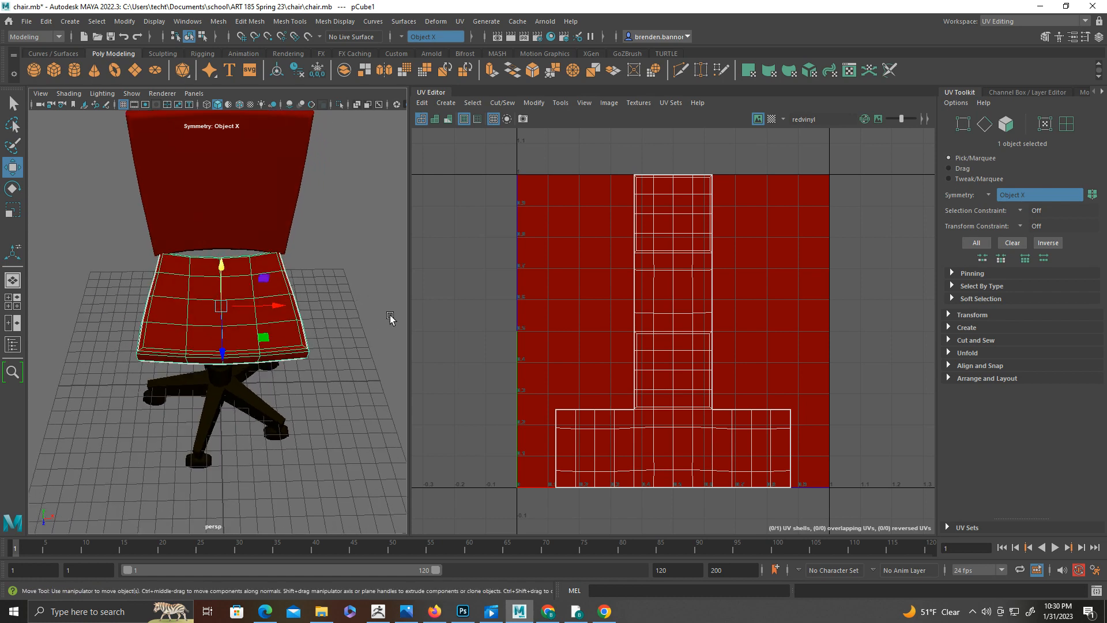
click(984, 124)
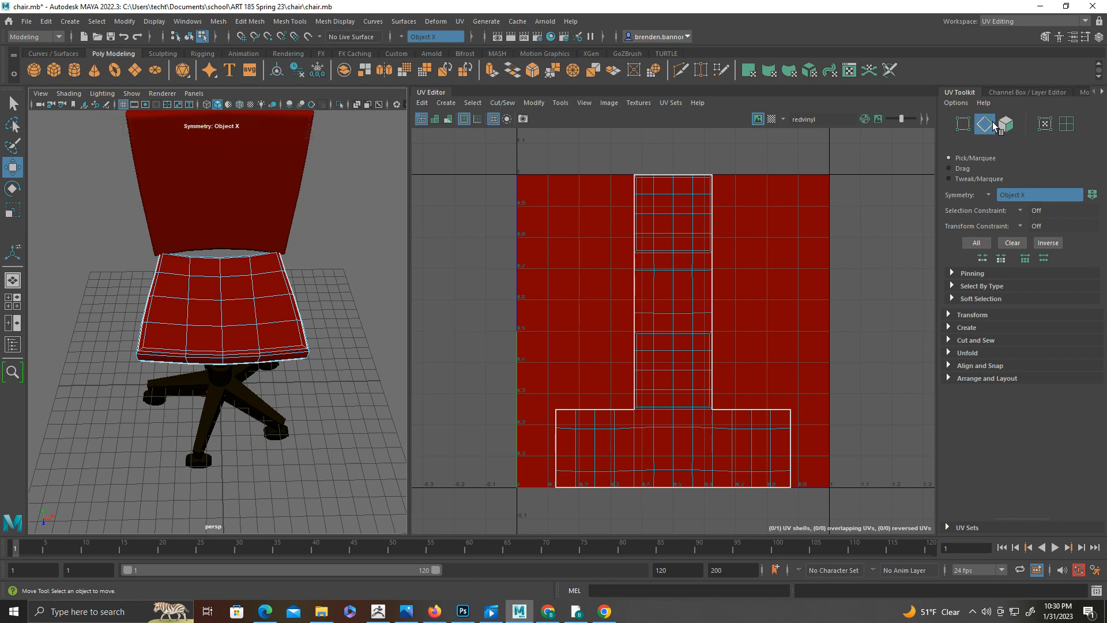
drag(484, 159, 855, 526)
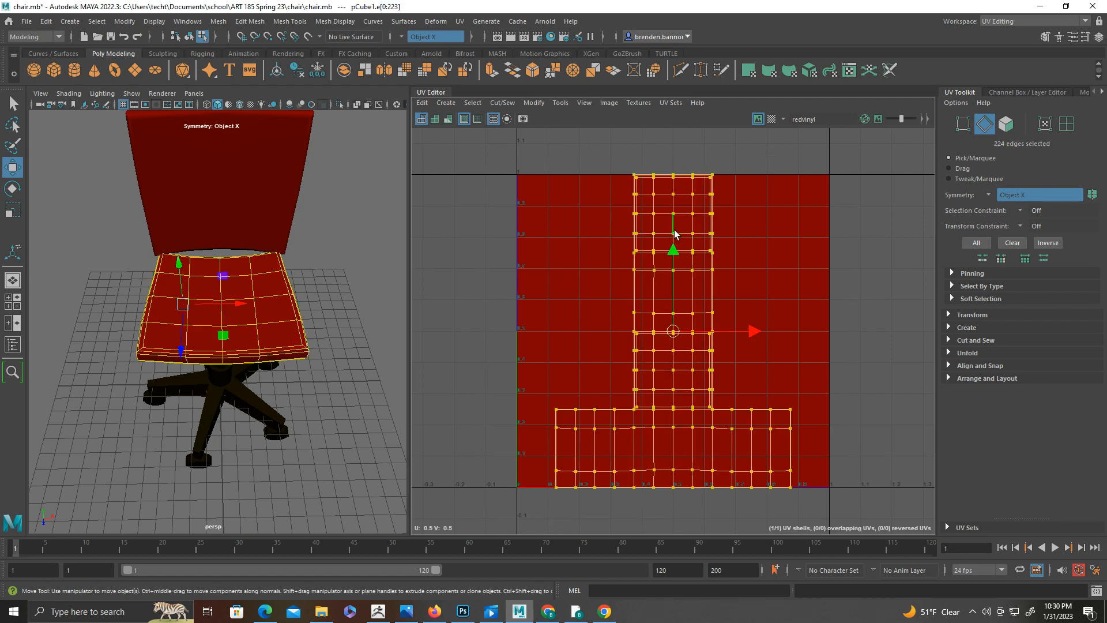
Turn off Soft Select for the UV tools
click(952, 299)
click(992, 313)
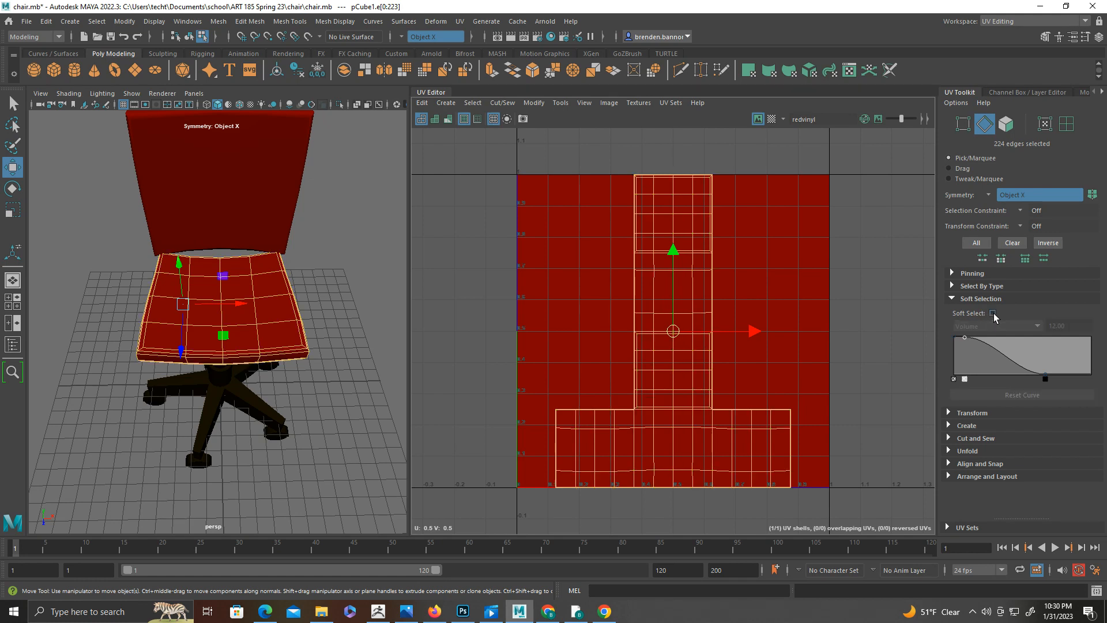
click(952, 299)
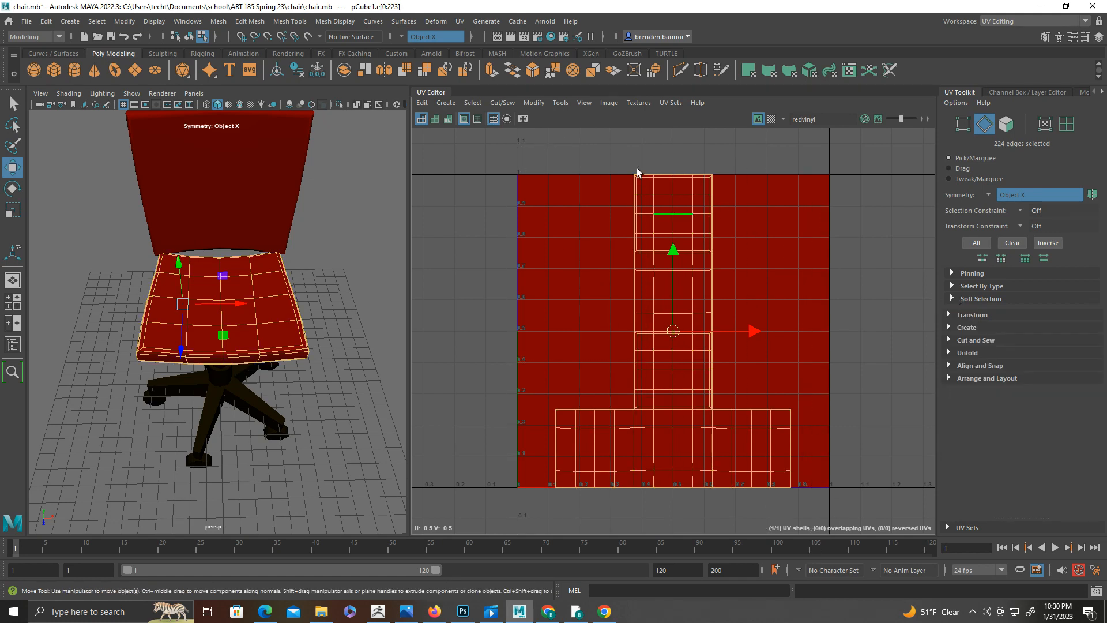
Apply Move and Sew to all selected UV edges of the seat, then clear the selection
click(502, 103)
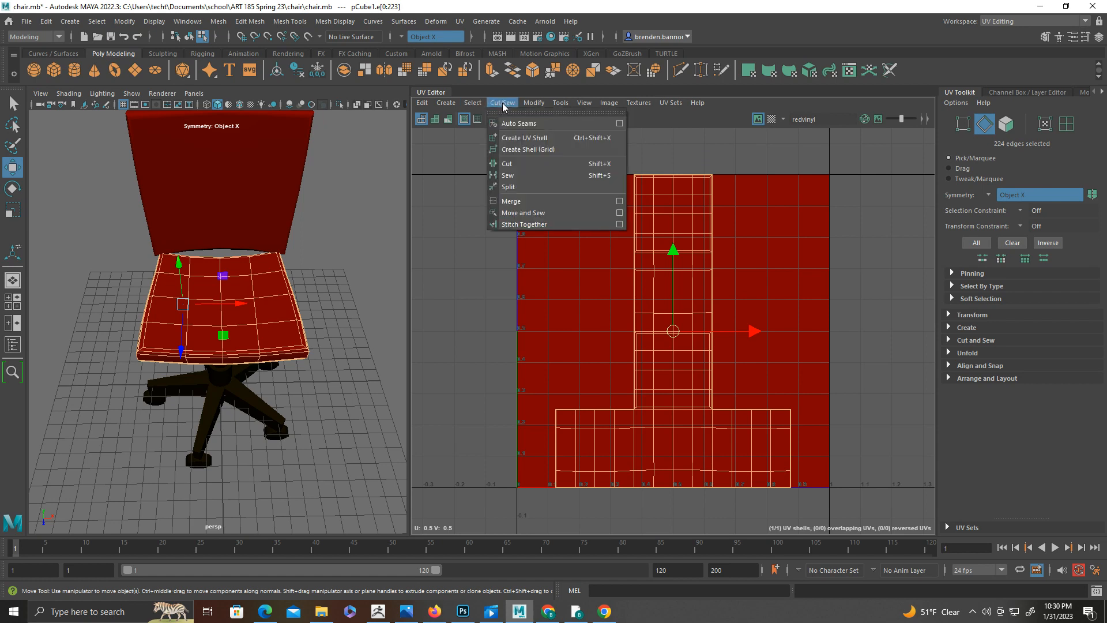
click(511, 213)
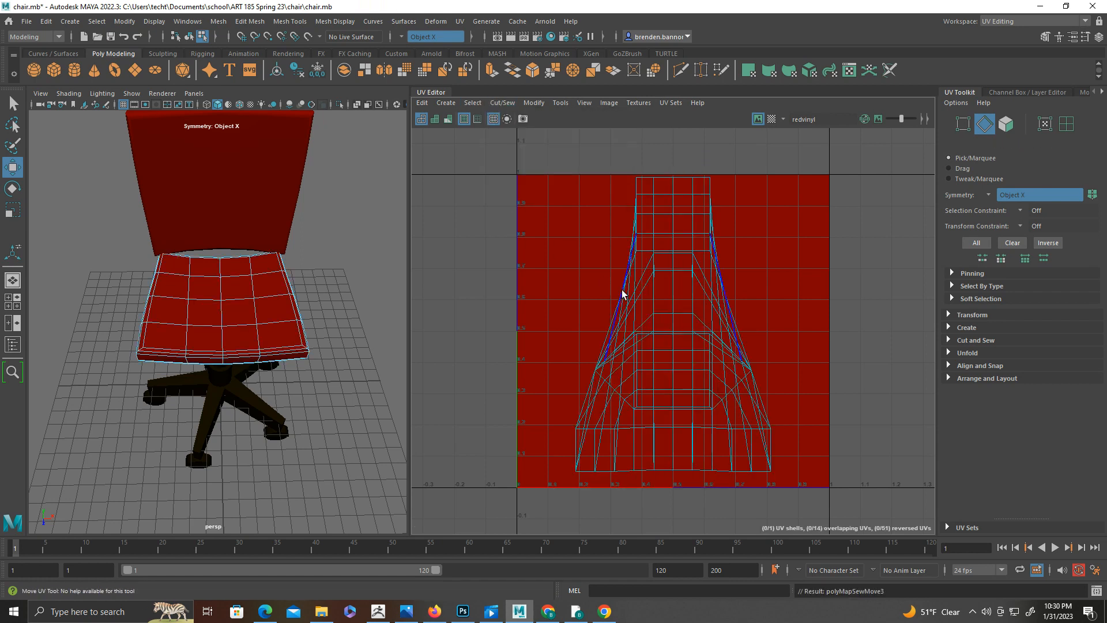
click(686, 281)
Cut the seat's UVs along the full edge loop around the rim of its underside
alt+drag(346, 300, 236, 285)
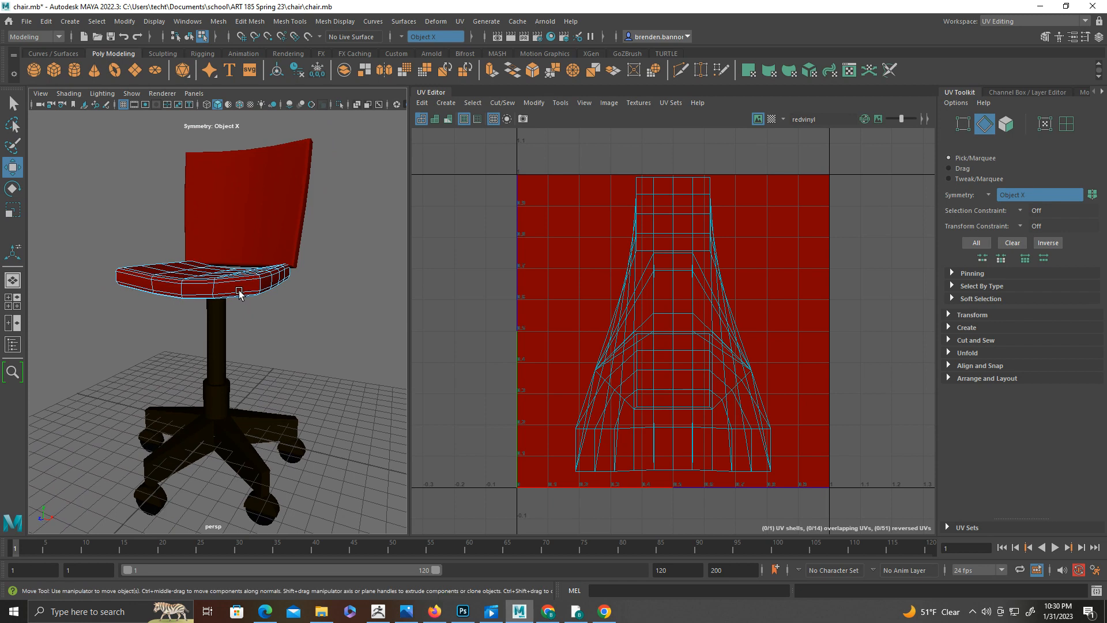
scroll(244, 286, up, 3)
scroll(243, 286, up, 4)
alt+drag(259, 240, 289, 276)
scroll(251, 242, down, 3)
double_click(275, 214)
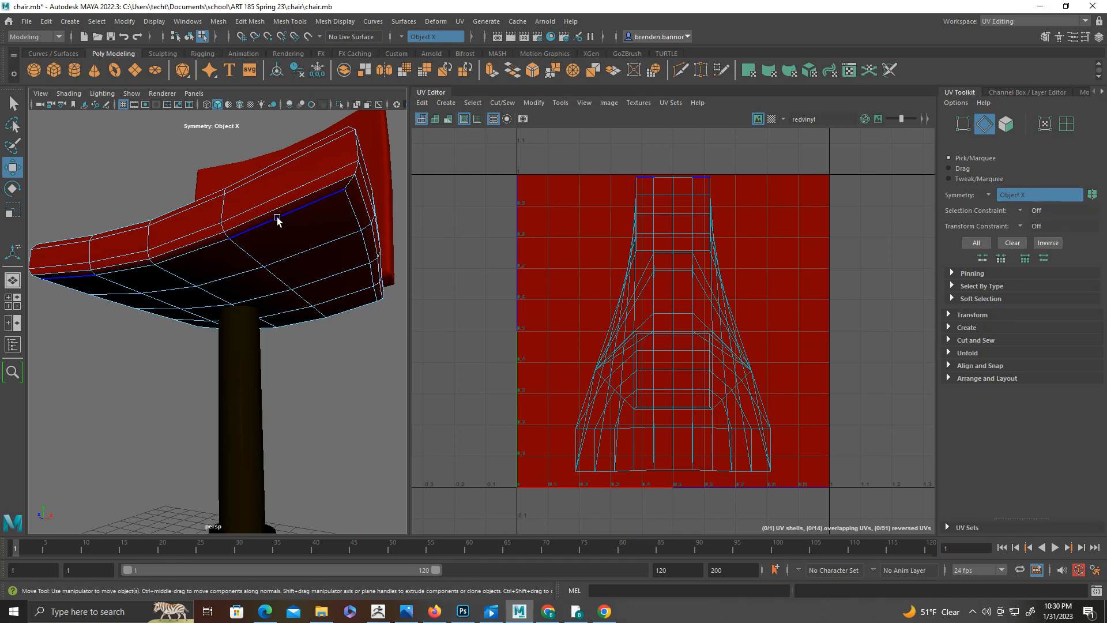
double_click(271, 212)
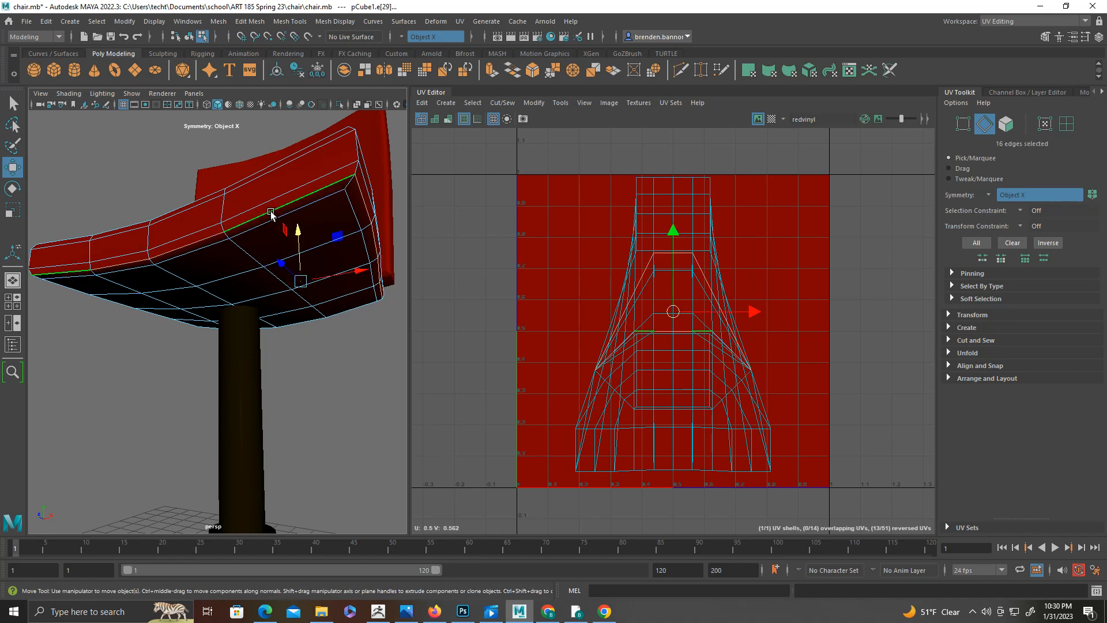
alt+drag(271, 214, 173, 230)
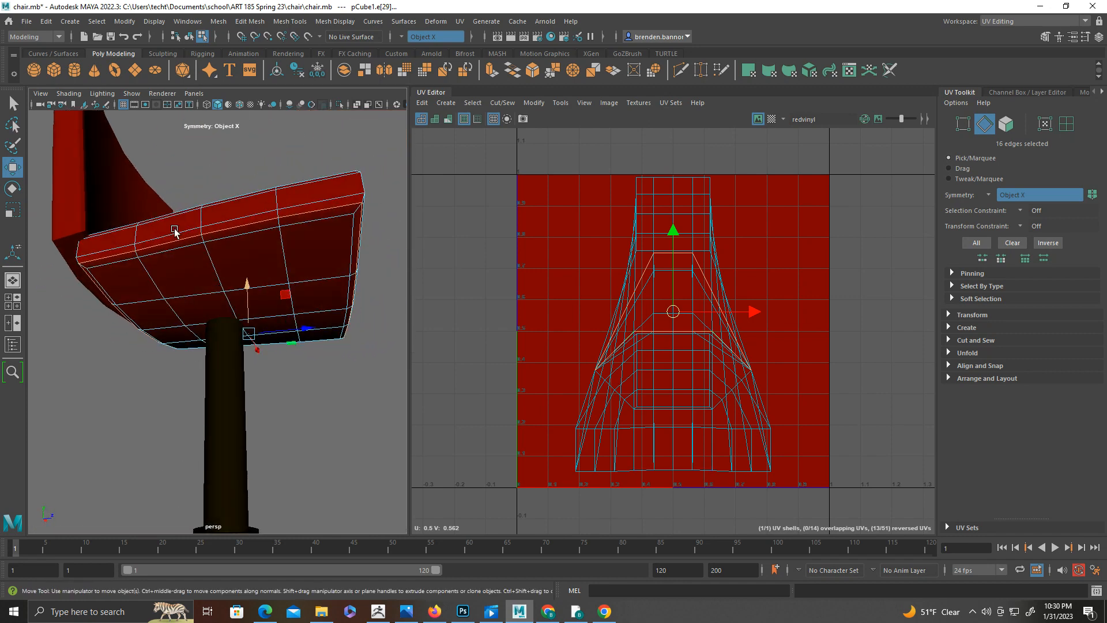
alt+drag(78, 276, 132, 328)
click(495, 103)
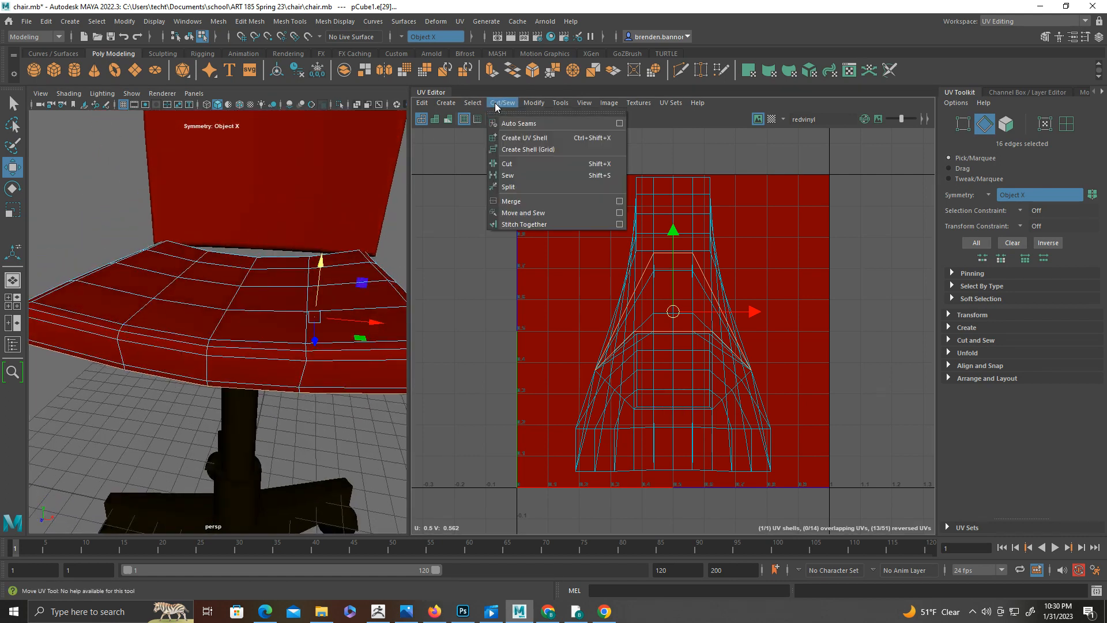
click(512, 164)
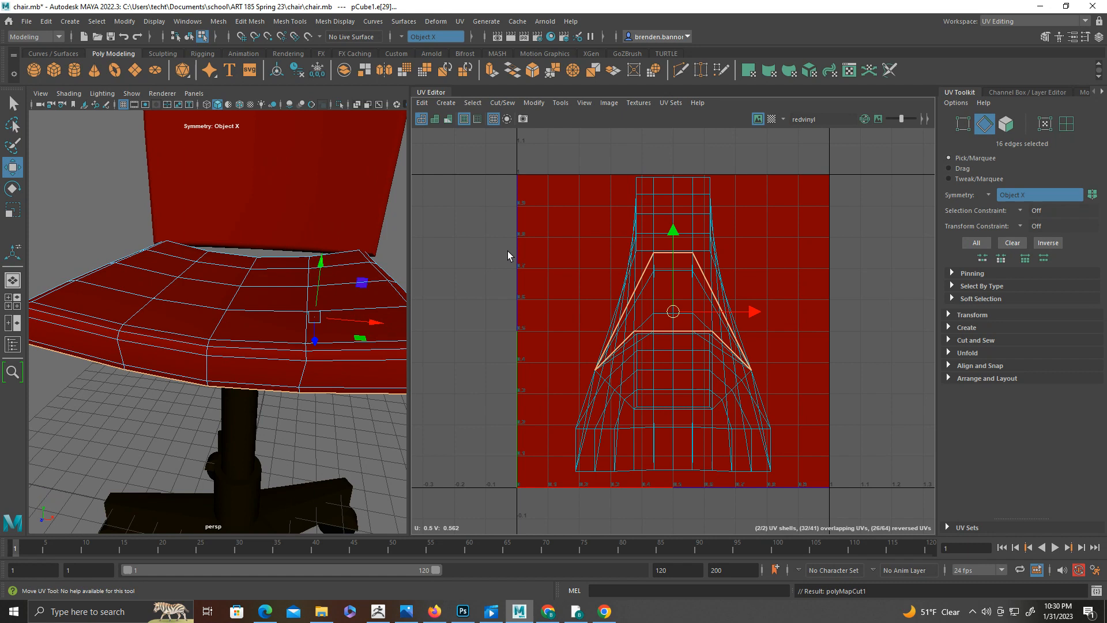
click(468, 305)
Examine the seam around the seat's underside and the seat's corner edges from several angles
scroll(350, 330, down, 5)
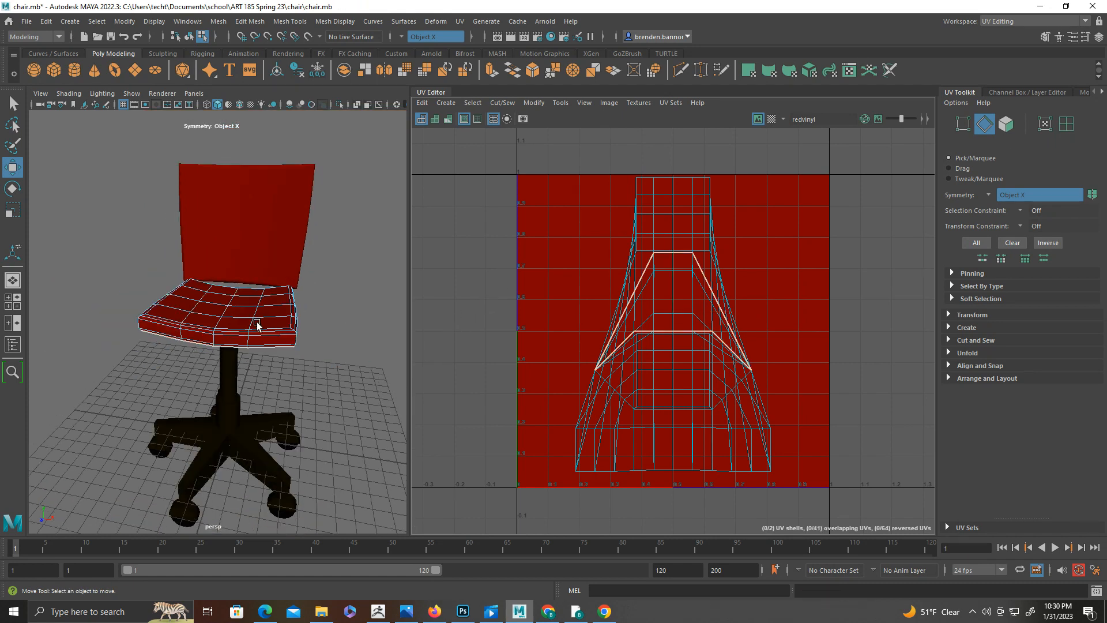
alt+drag(245, 325, 243, 284)
scroll(254, 279, up, 5)
click(267, 216)
alt+drag(111, 227, 302, 192)
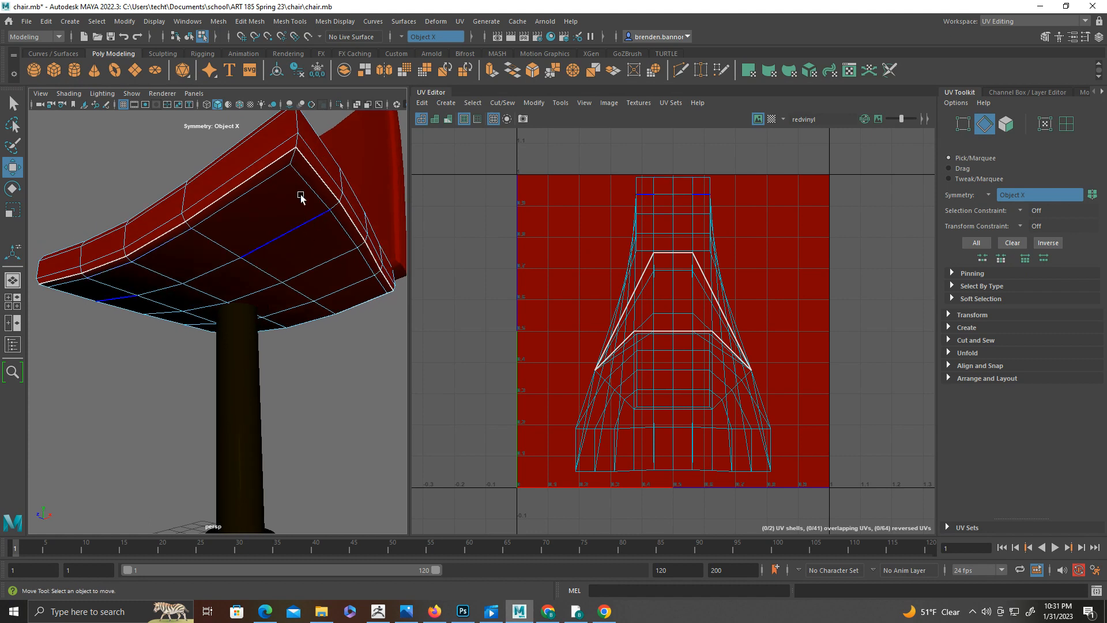
alt+drag(378, 287, 348, 292)
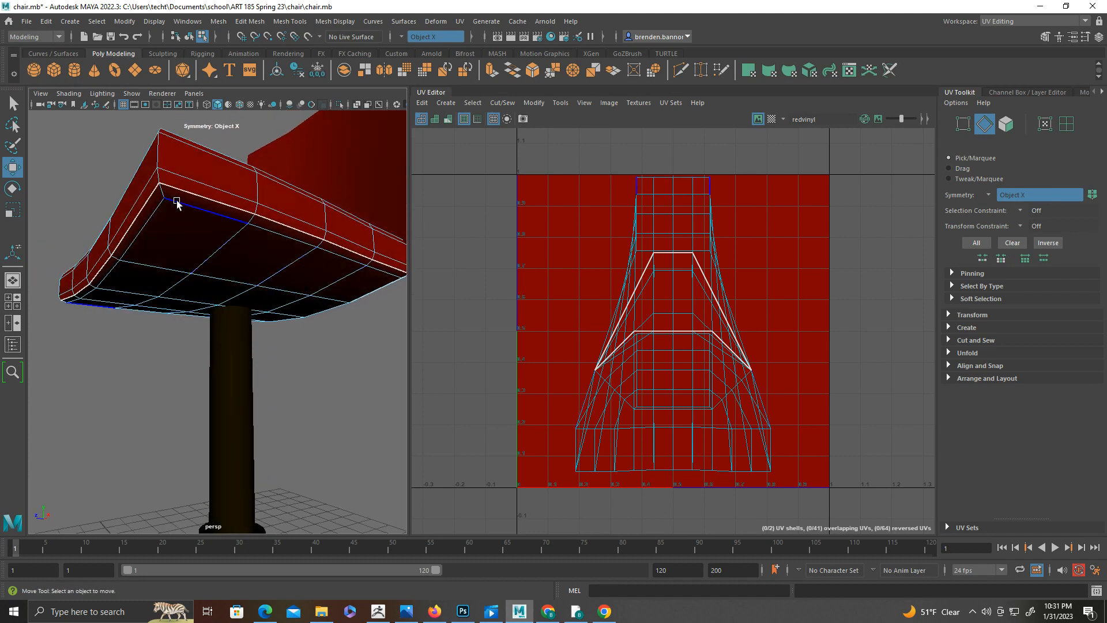
alt+drag(316, 234, 320, 269)
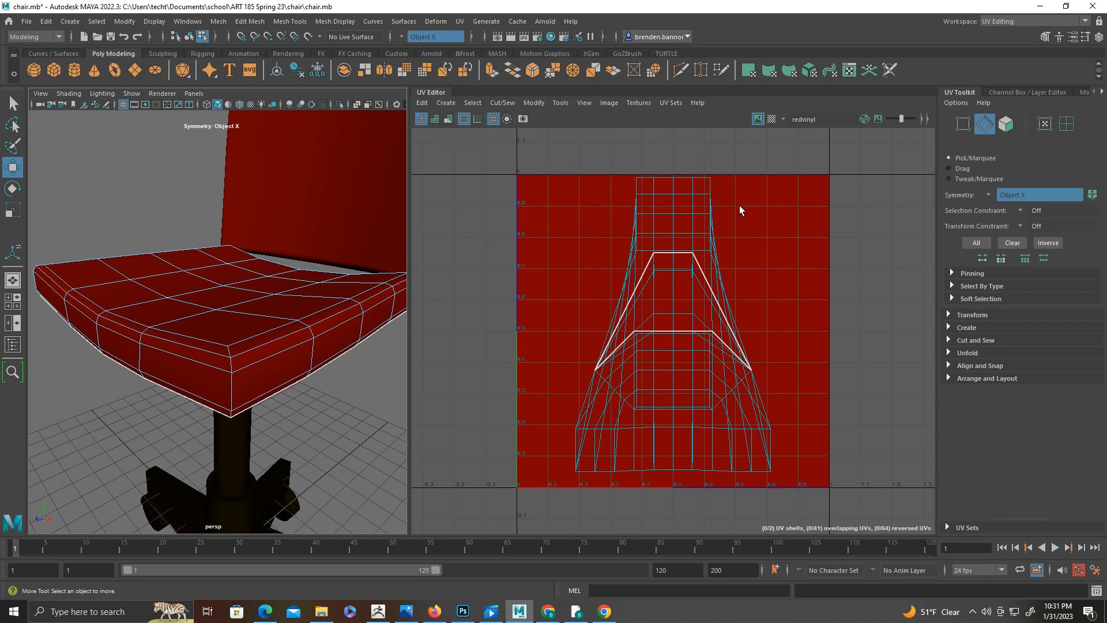
Select both UV shells of the seat, unfold them, and clear the selection
click(1065, 123)
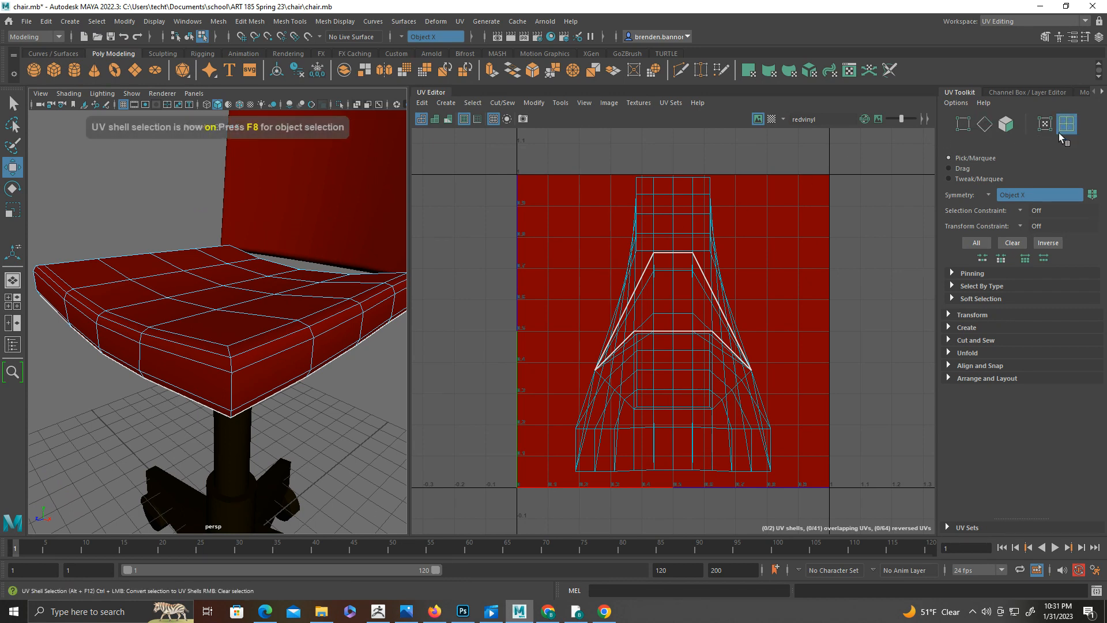
drag(519, 174, 835, 487)
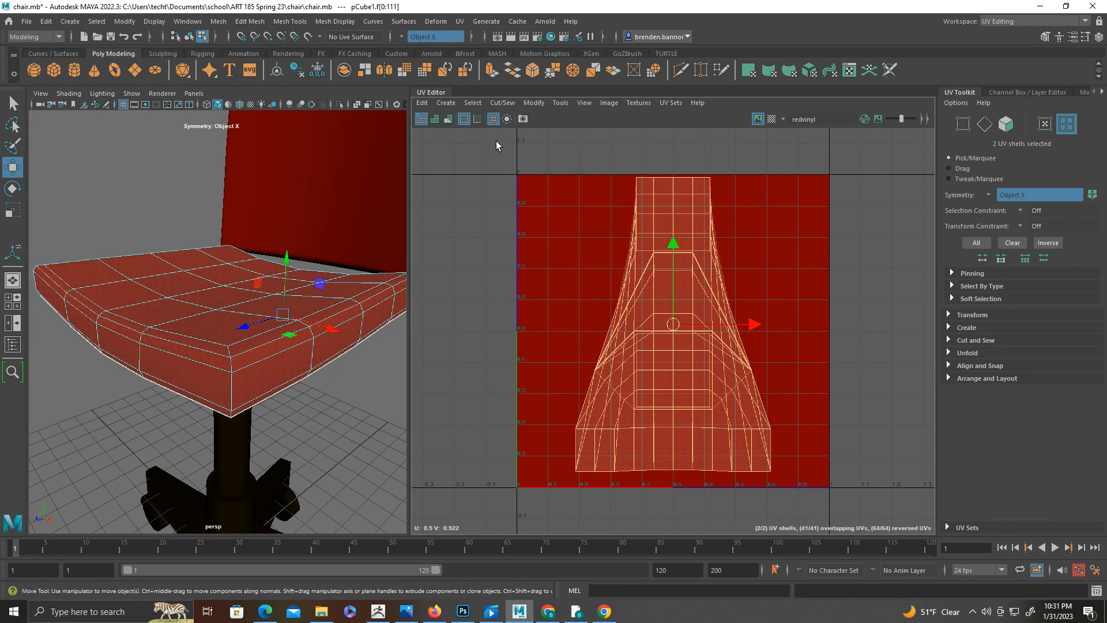
click(533, 102)
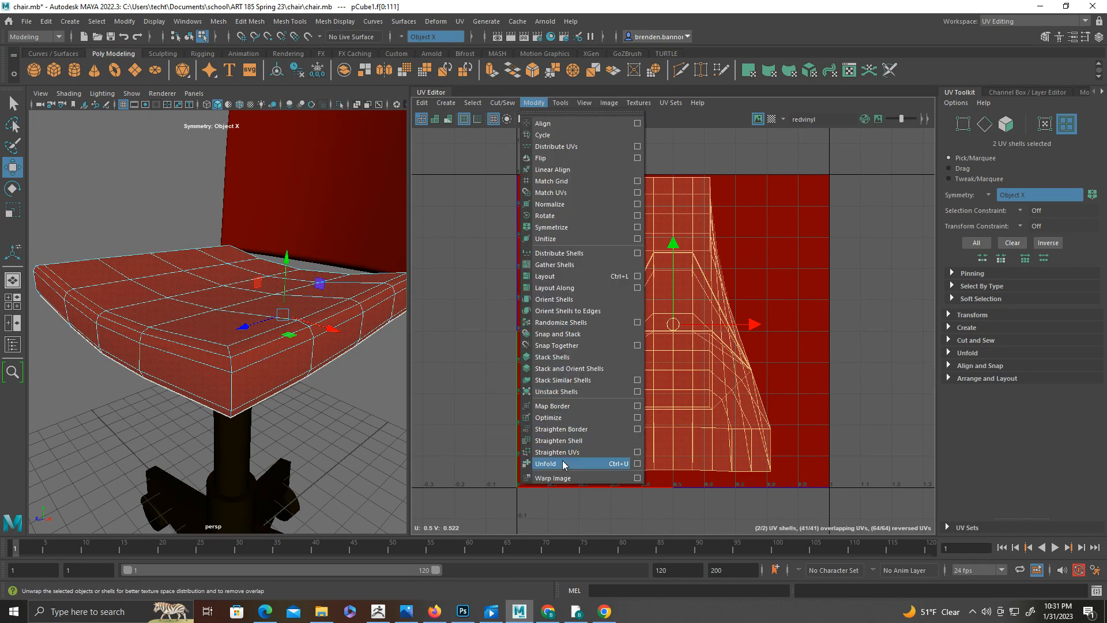
click(545, 463)
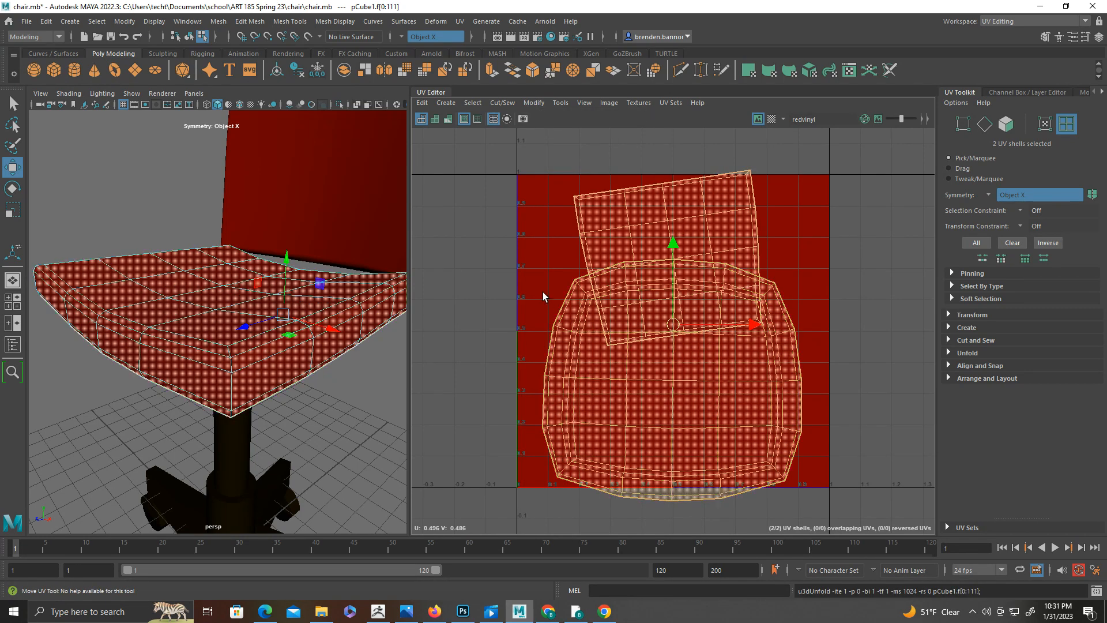
click(541, 270)
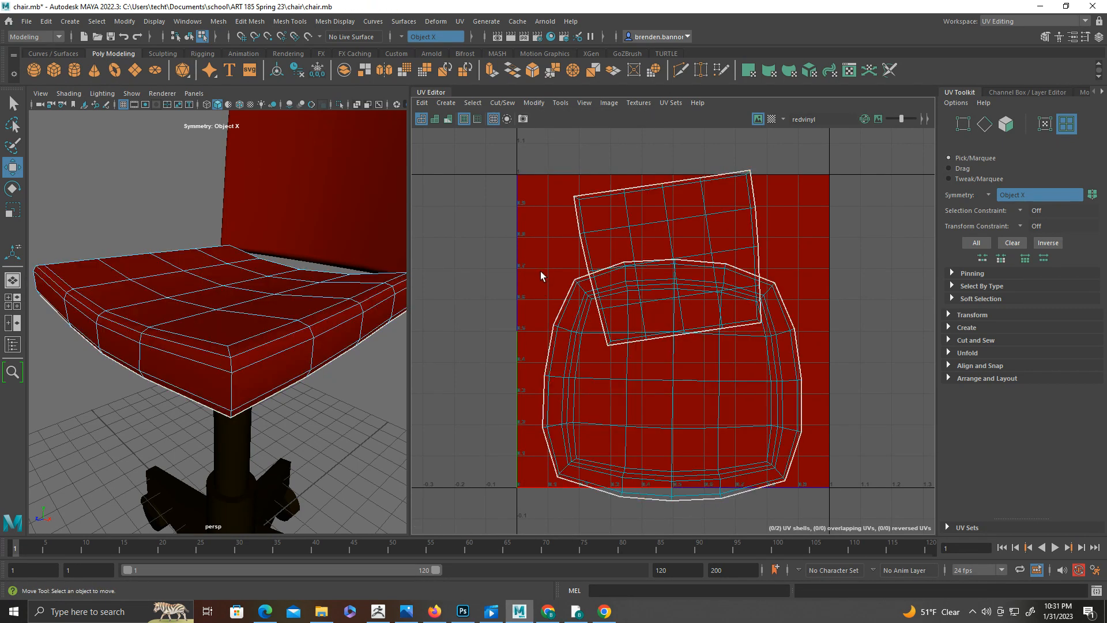
Move the underside's UV shell away from the seat-top shell, to the lower-left outside of the UV tile
click(679, 239)
drag(667, 254, 491, 249)
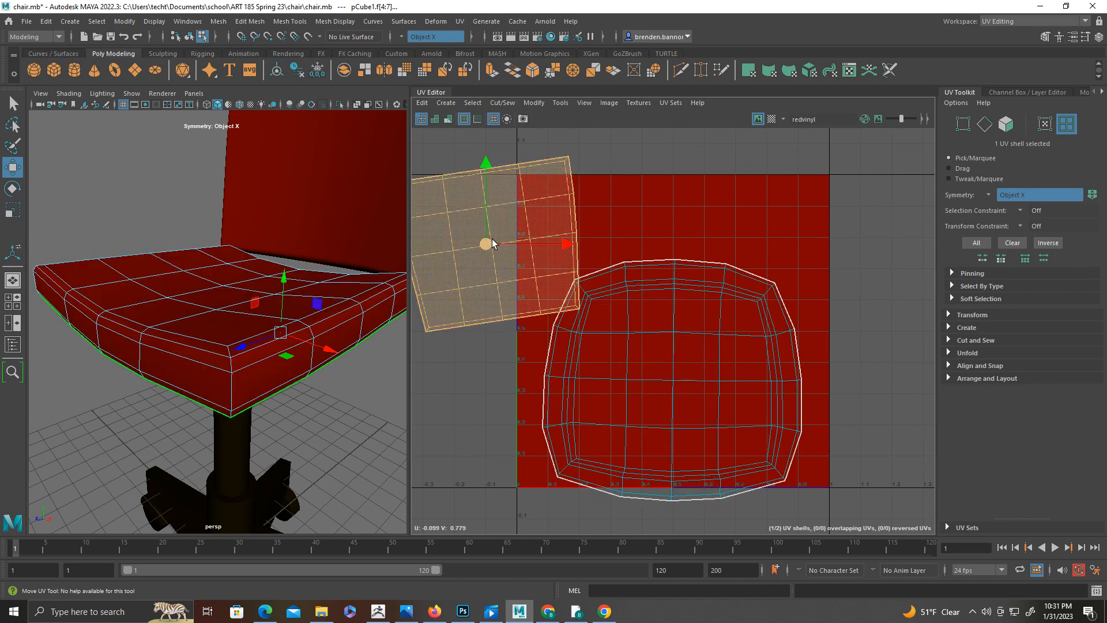
alt+drag(274, 399, 312, 328)
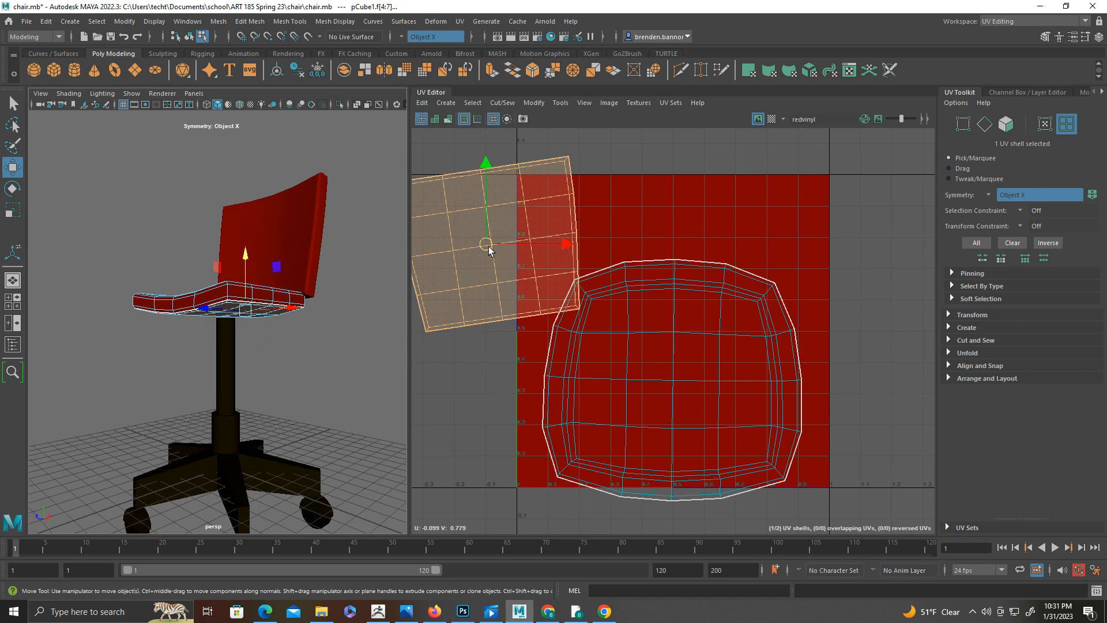
drag(488, 249, 440, 436)
Move the seat-top UV shell into the upper-left area of the UV tile and scale it down slightly
click(680, 385)
drag(675, 381, 634, 296)
key(r)
key(w)
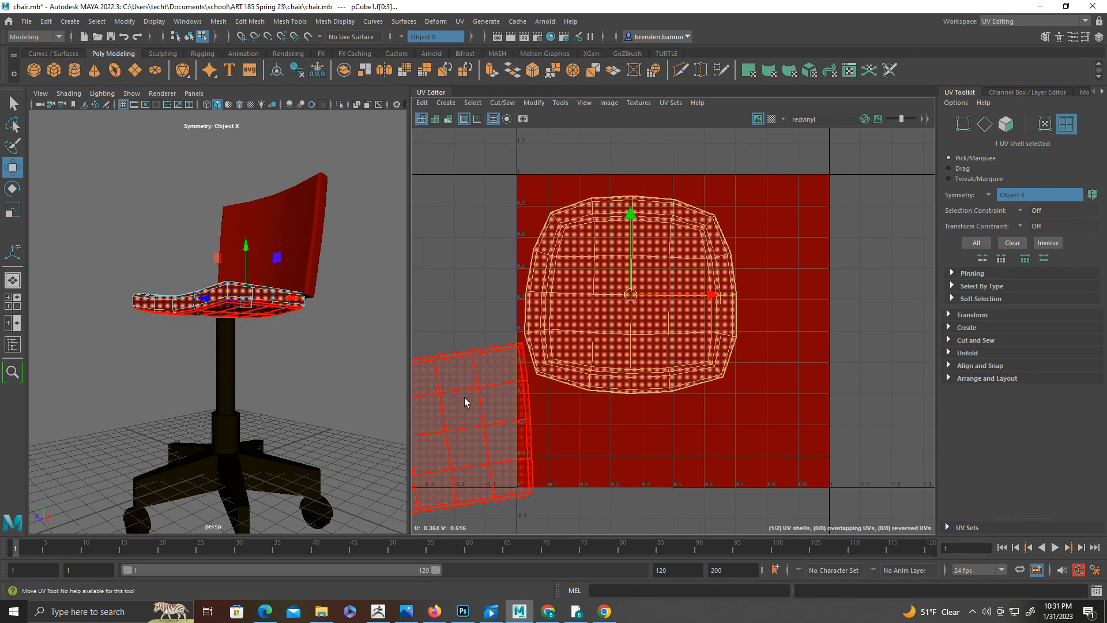
Move the underside's UV shell to the lower-right corner of the UV tile and rotate it until its edges are level
click(451, 413)
drag(451, 413, 778, 409)
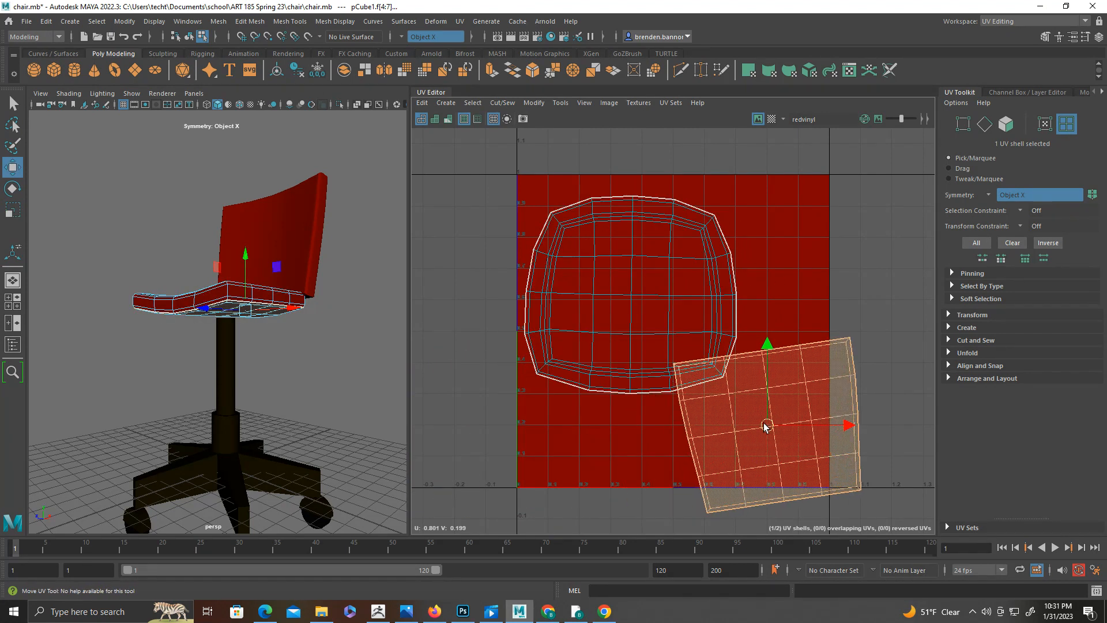
key(e)
drag(809, 366, 817, 376)
key(w)
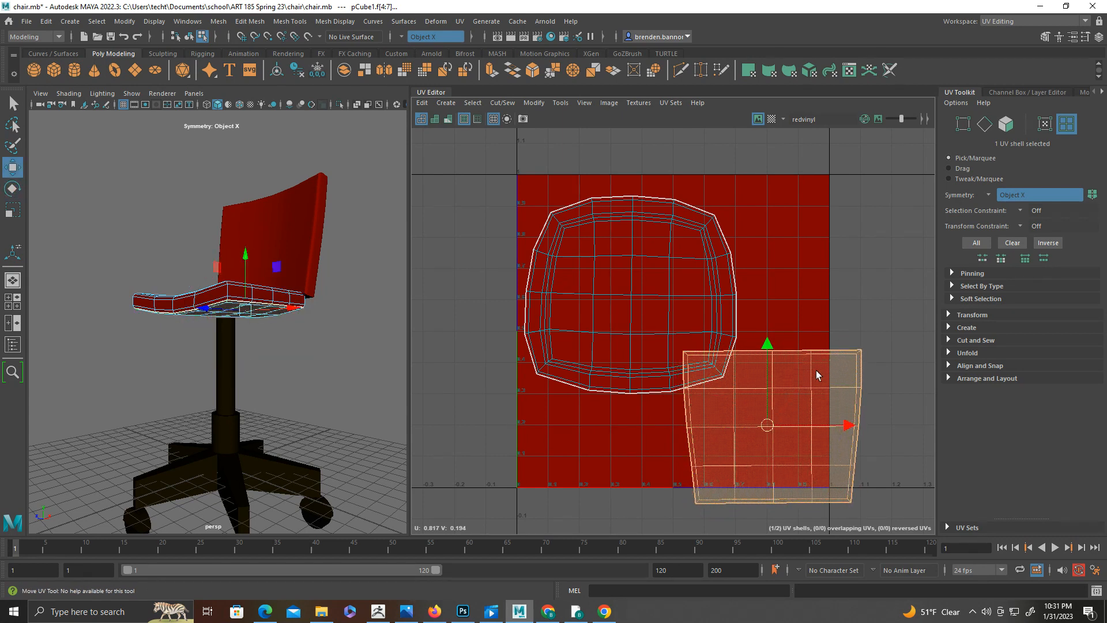
drag(766, 425, 812, 458)
Scale both seat UV shells down together so that they fit inside the UV tile, then clear the selection
alt+middle_drag(798, 398, 763, 370)
drag(477, 182, 874, 527)
key(r)
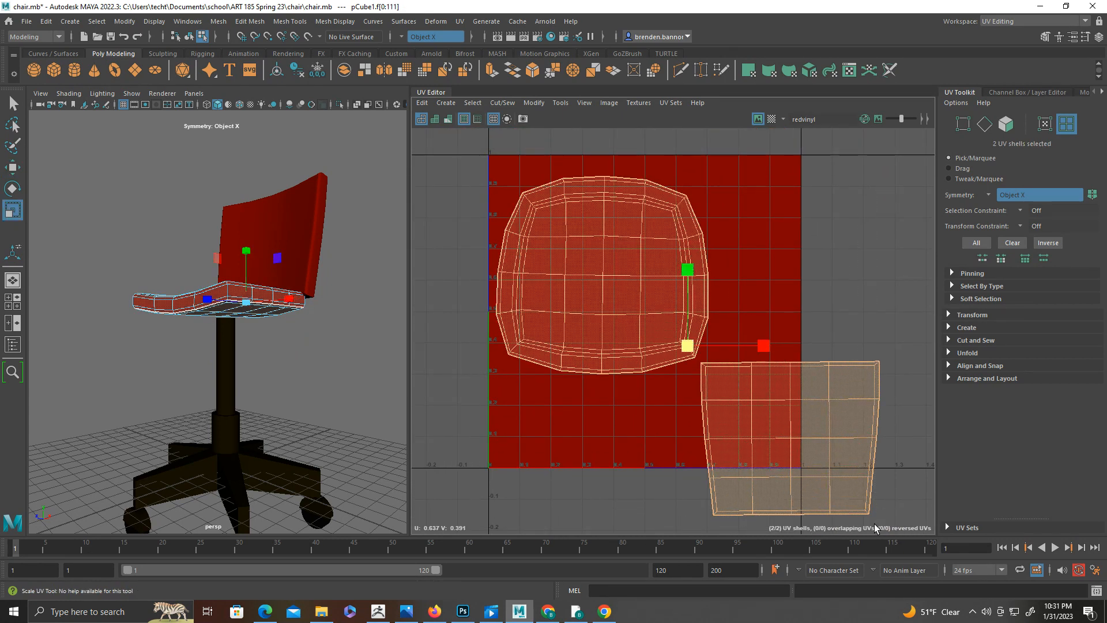
drag(691, 349, 582, 275)
click(664, 340)
Move the underside's UV shell up and left, close to the lower-right corner of the seat-top shell
key(w)
click(761, 398)
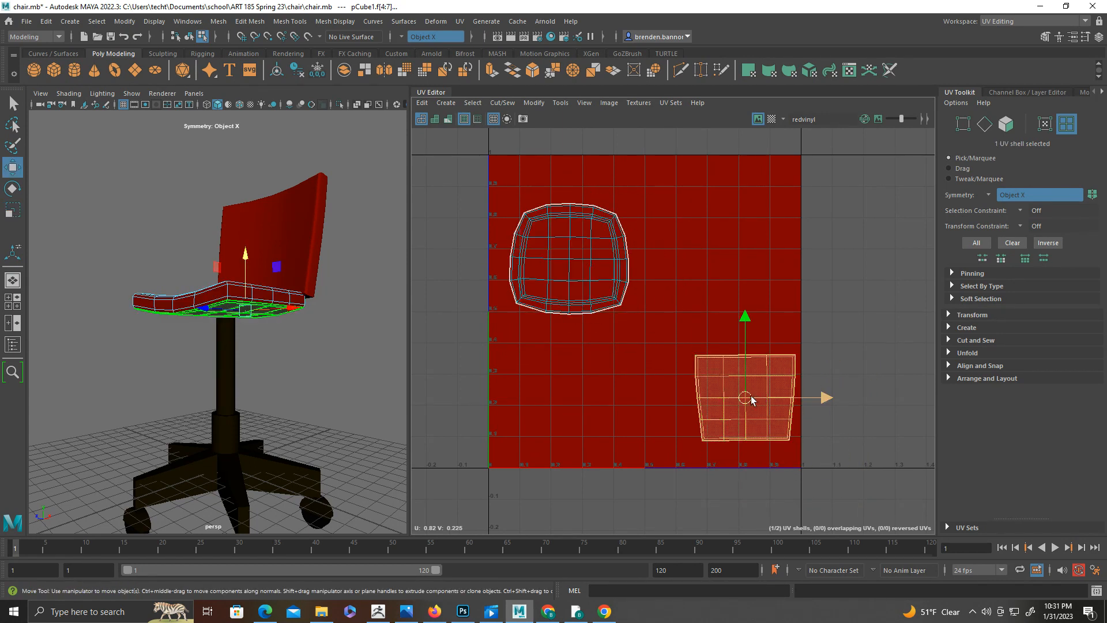
drag(744, 396, 667, 356)
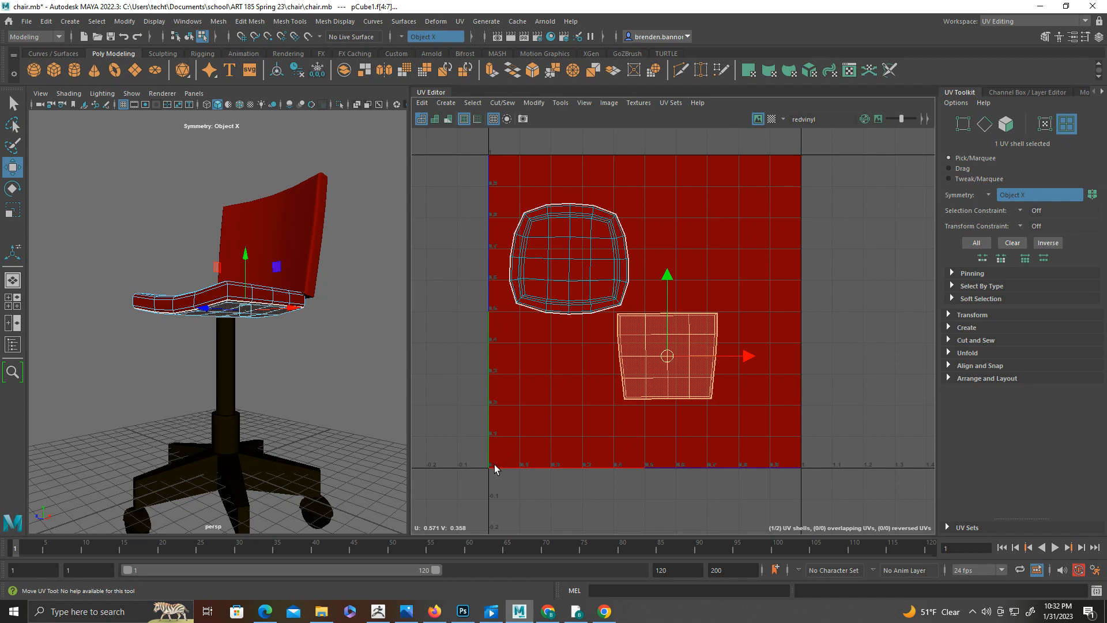
Scale both seat UV shells up together to use more of the UV tile, then deselect them
drag(511, 192, 743, 425)
key(r)
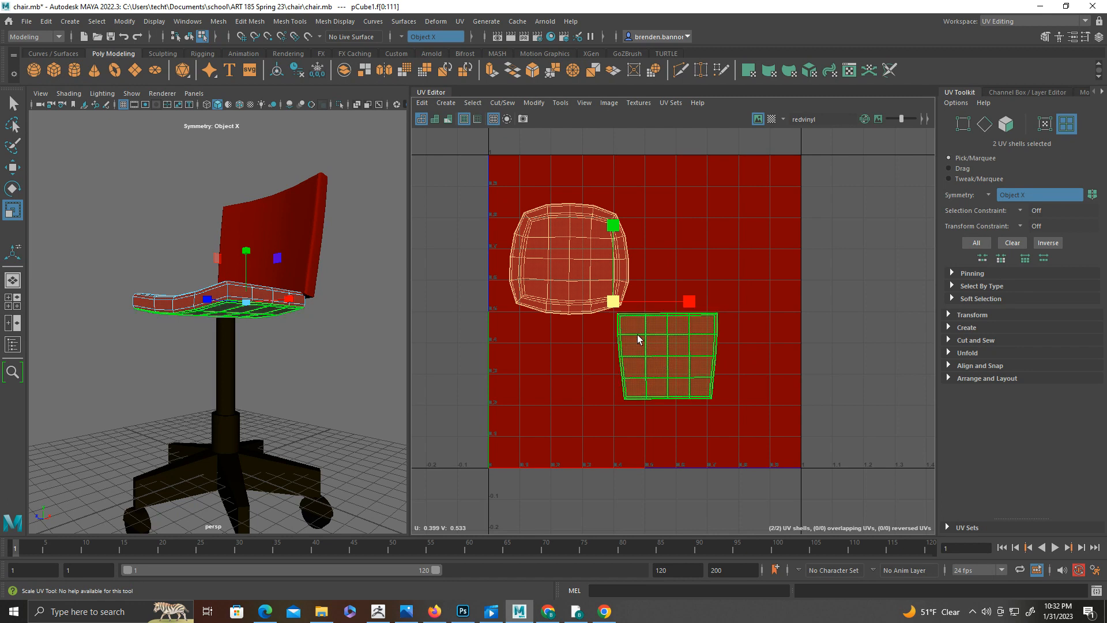
drag(614, 303, 652, 308)
key(w)
key(ctrl+z)
click(681, 268)
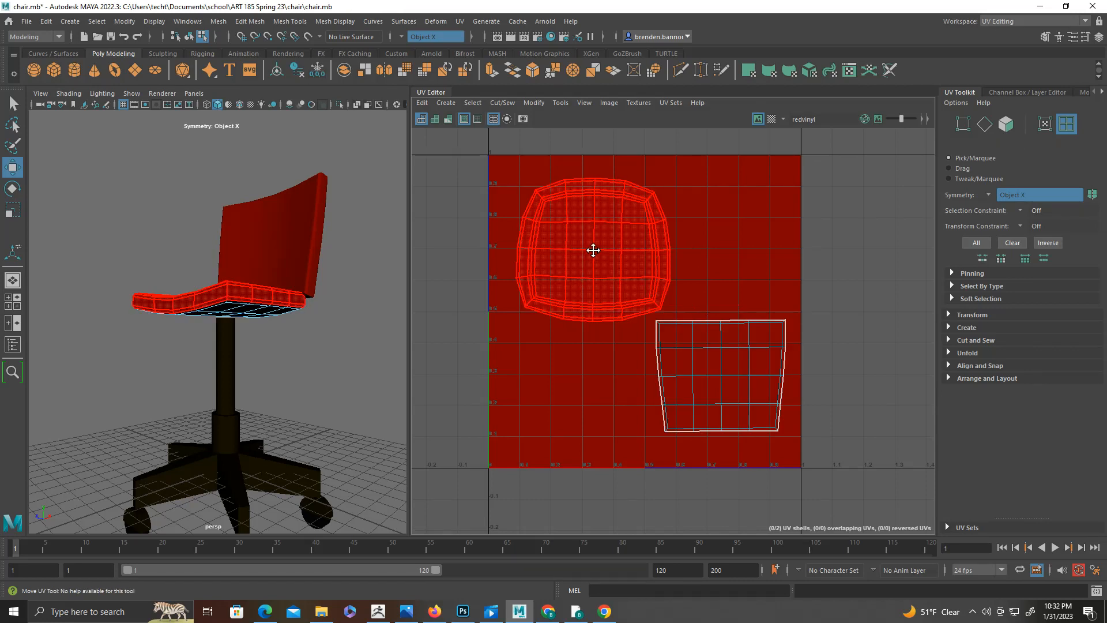
alt+middle_drag(593, 250, 593, 279)
scroll(604, 312, up, 2)
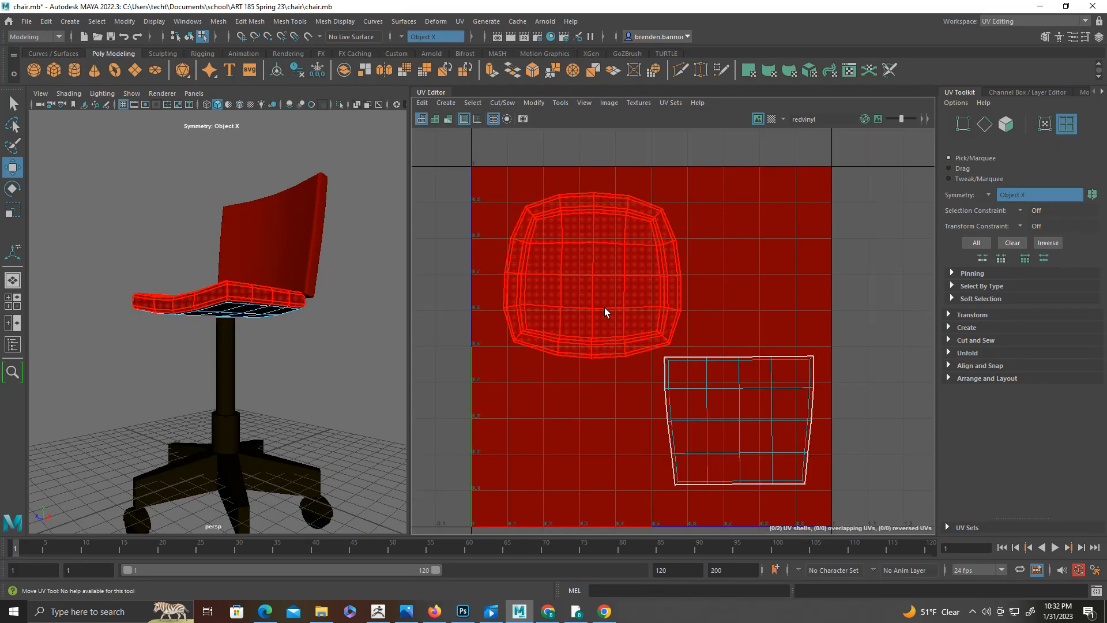
scroll(654, 337, up, 2)
alt+drag(291, 302, 413, 281)
key(super)
click(628, 219)
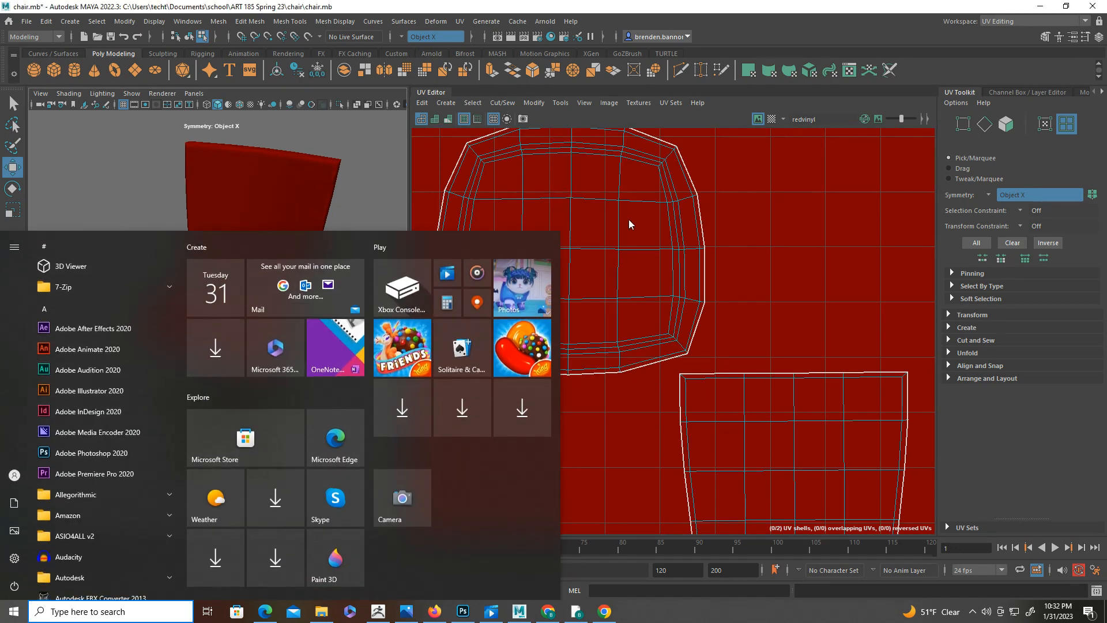
Switch to edge selection and select the short edges running up the seat's corners from the underside seam to the top surface
right_drag(681, 346, 672, 306)
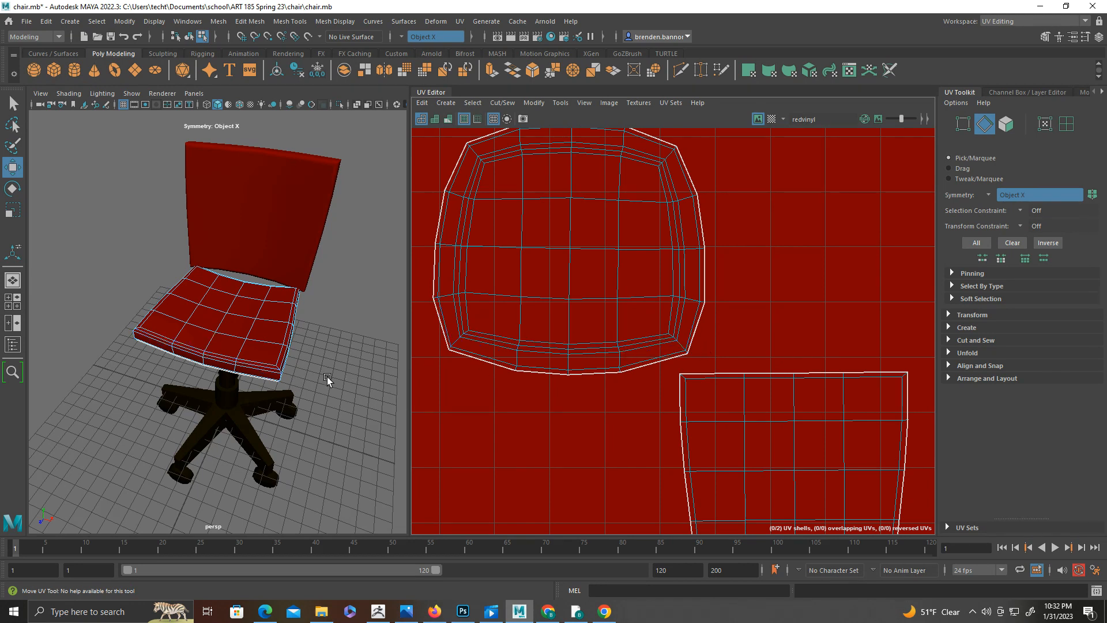
alt+drag(243, 372, 205, 333)
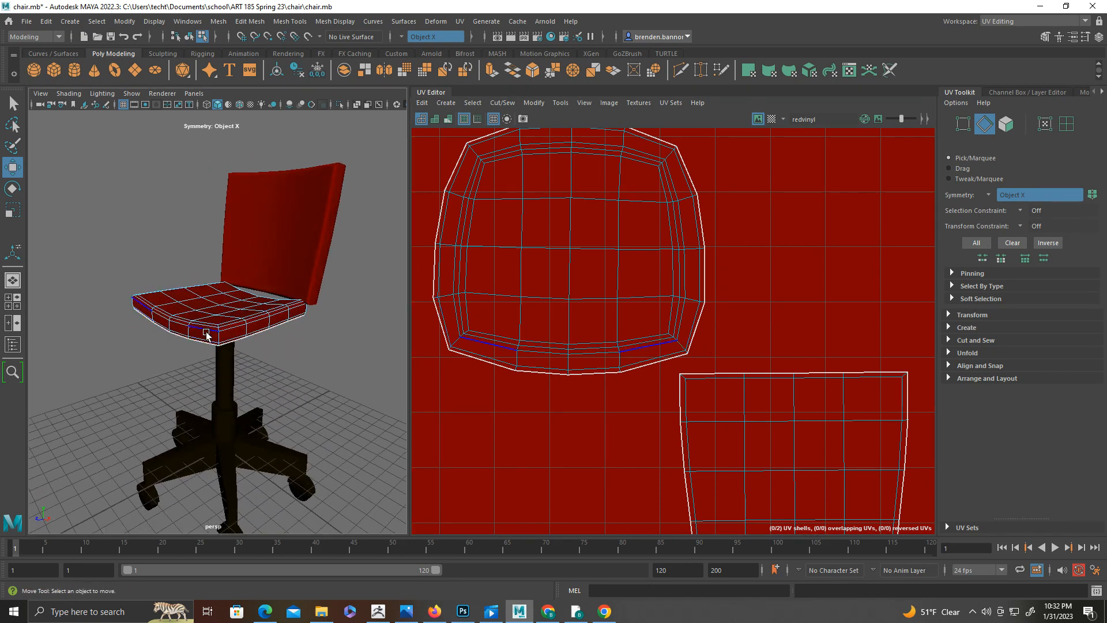
scroll(207, 331, up, 5)
alt+drag(227, 388, 229, 383)
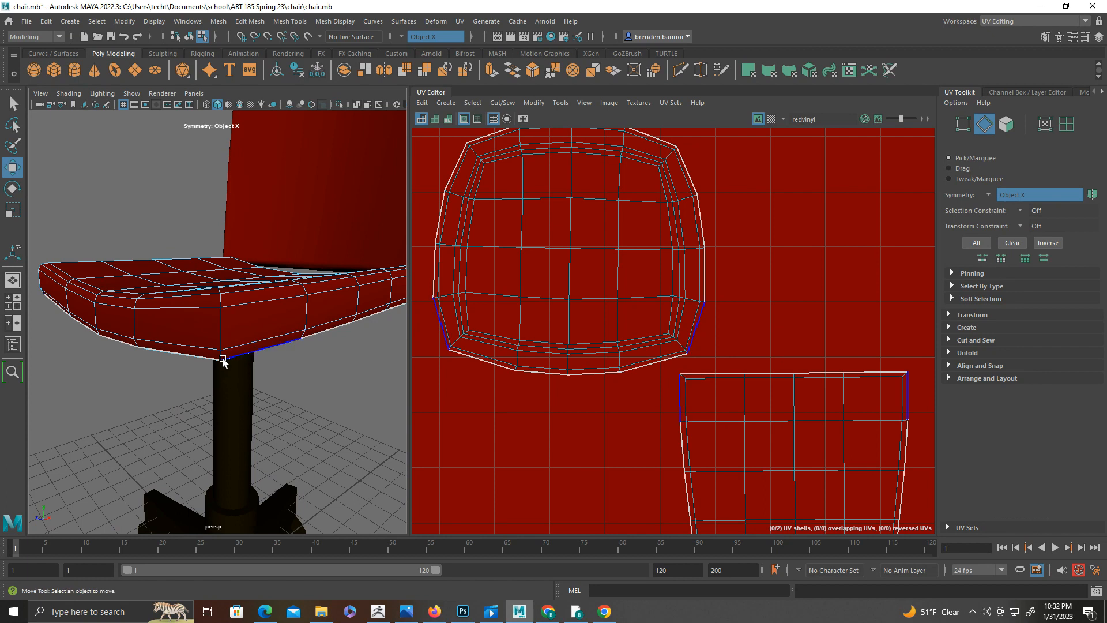
click(222, 358)
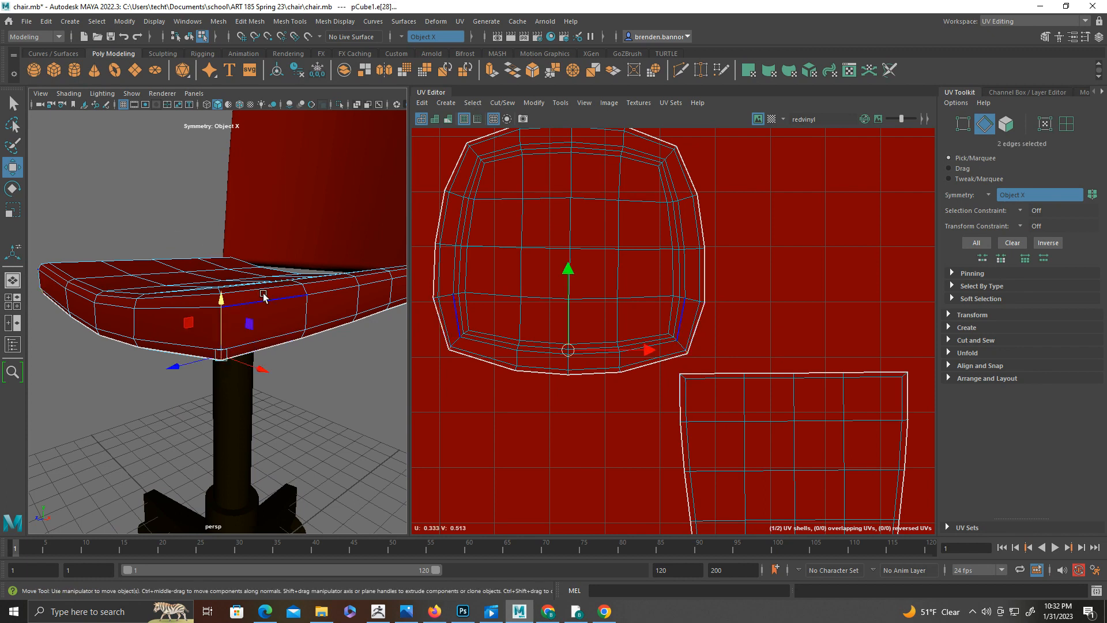
key(q)
click(222, 328)
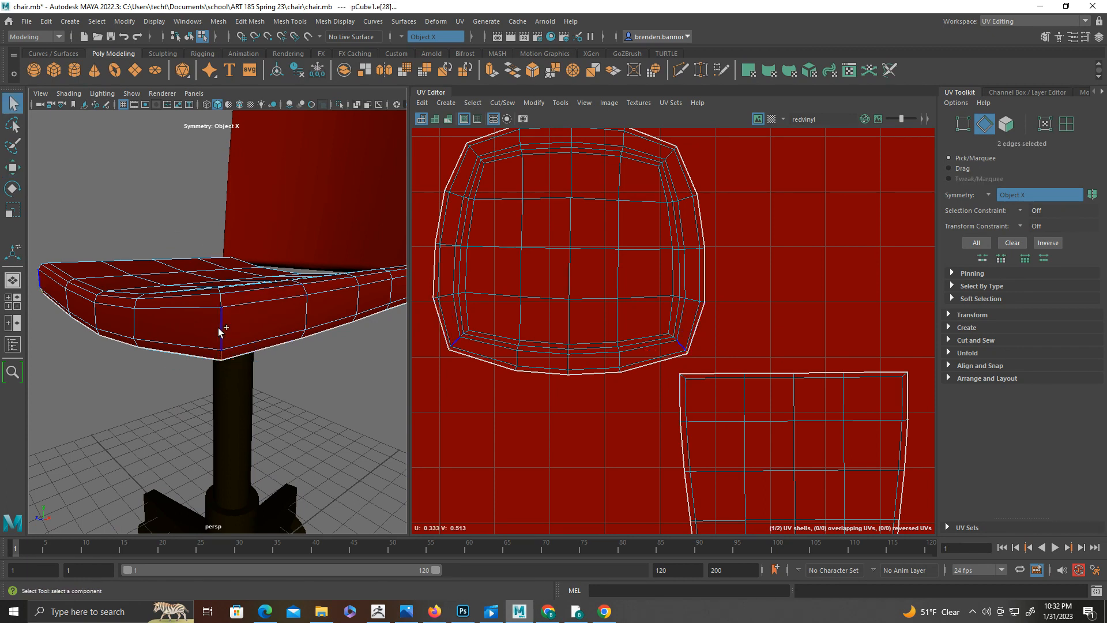
shift+click(220, 302)
alt+drag(273, 292, 250, 367)
click(236, 303)
shift+click(243, 299)
shift+click(244, 286)
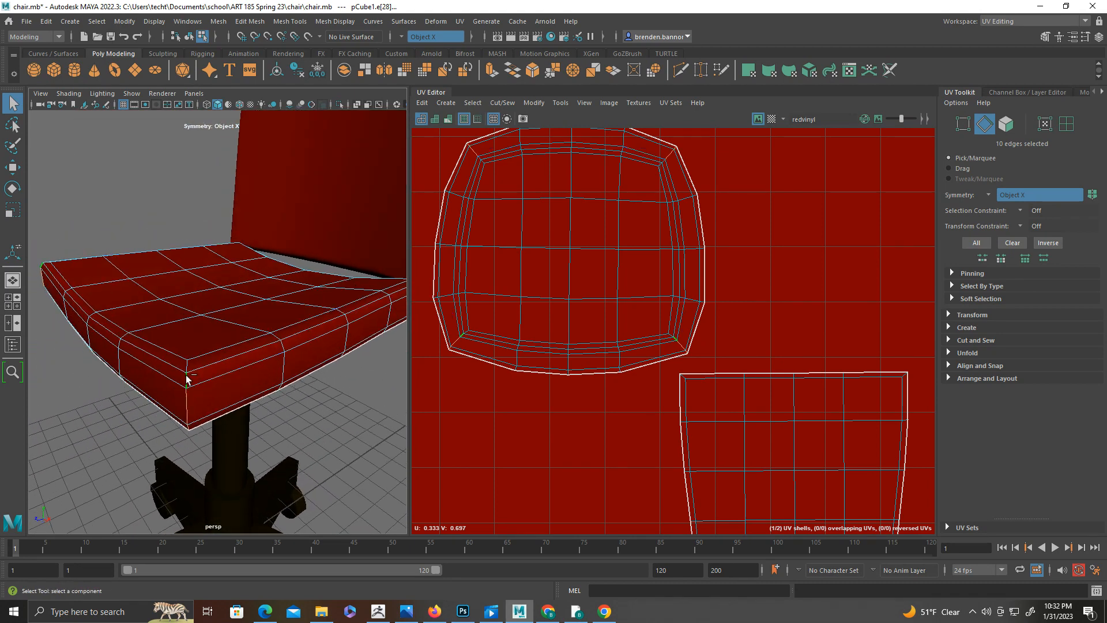
Add the remaining short edges at the seat's rear corners to the selection and cut the UVs along all four corners
alt+drag(344, 312, 291, 309)
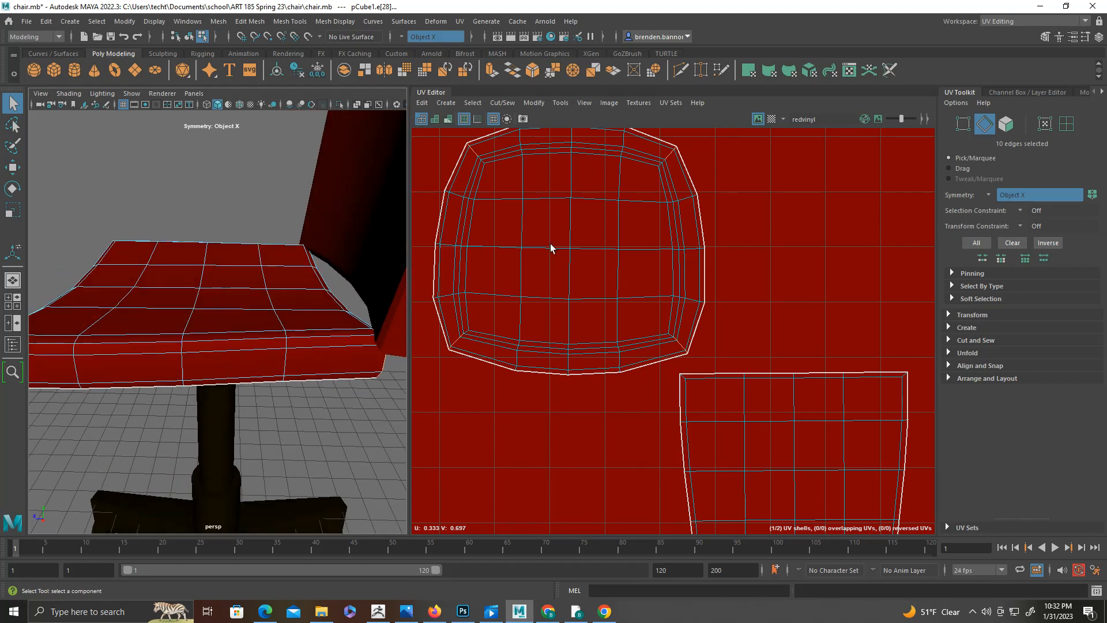
alt+middle_drag(554, 246, 618, 328)
scroll(540, 281, up, 3)
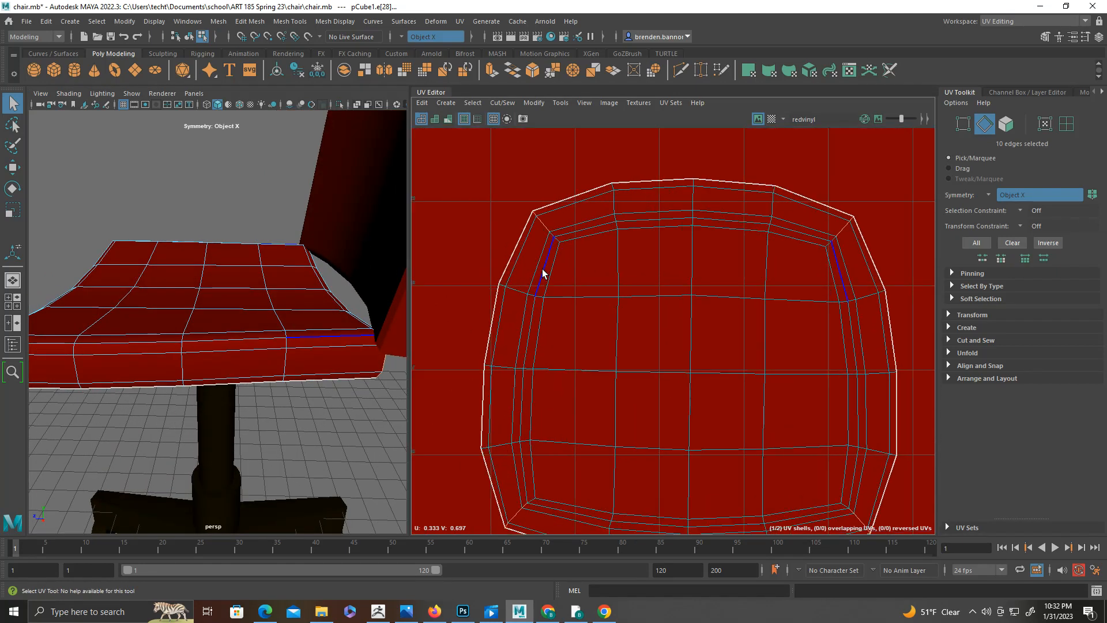
shift+click(552, 238)
scroll(577, 282, down, 3)
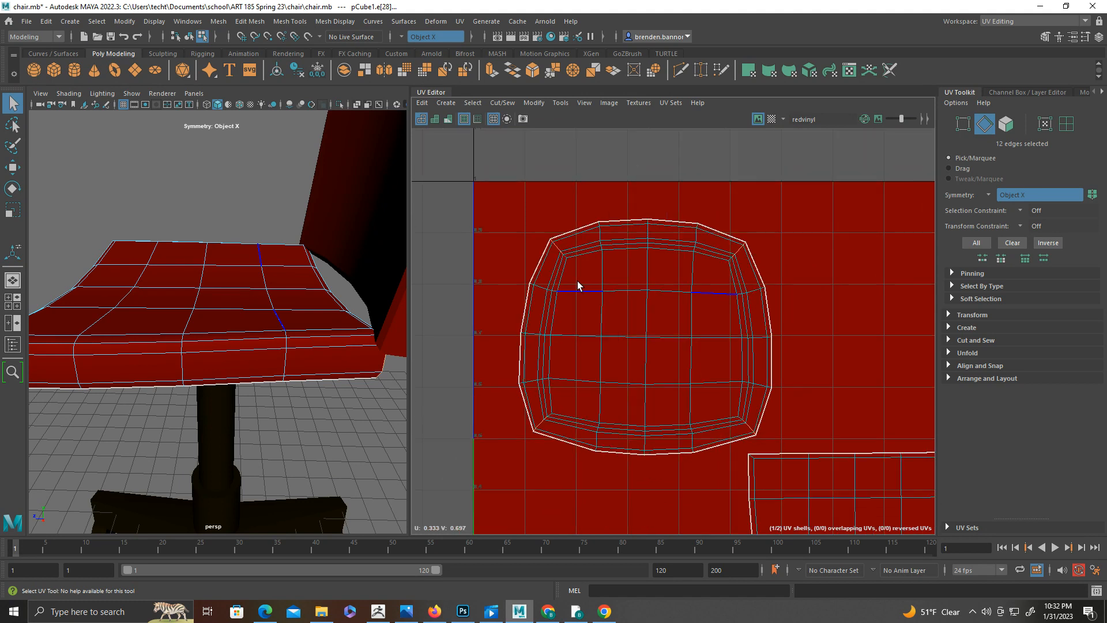
click(502, 102)
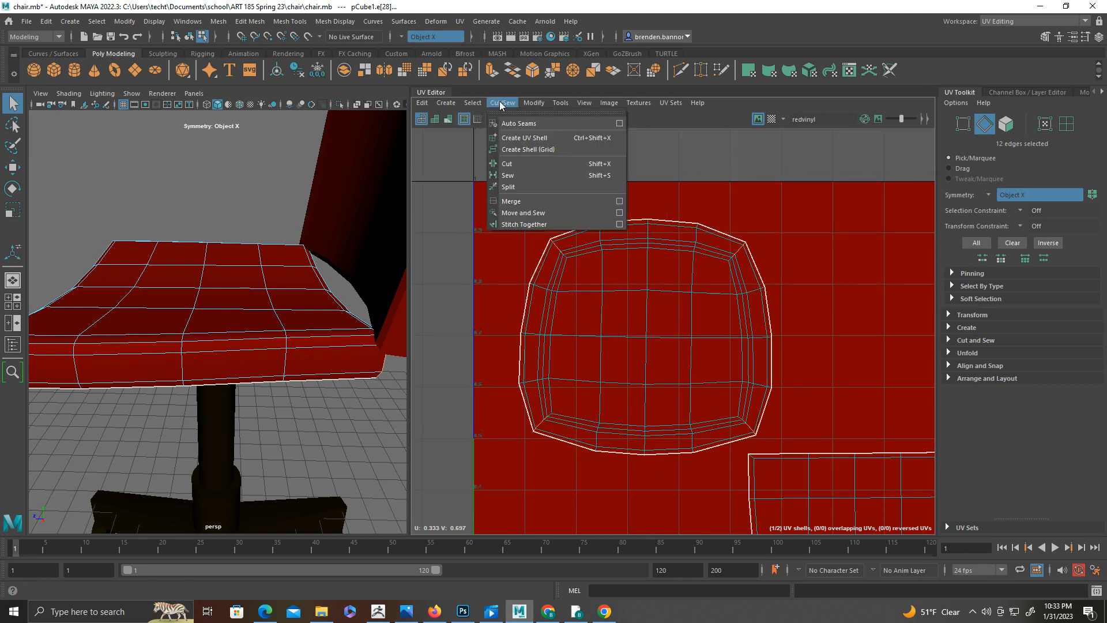
click(512, 169)
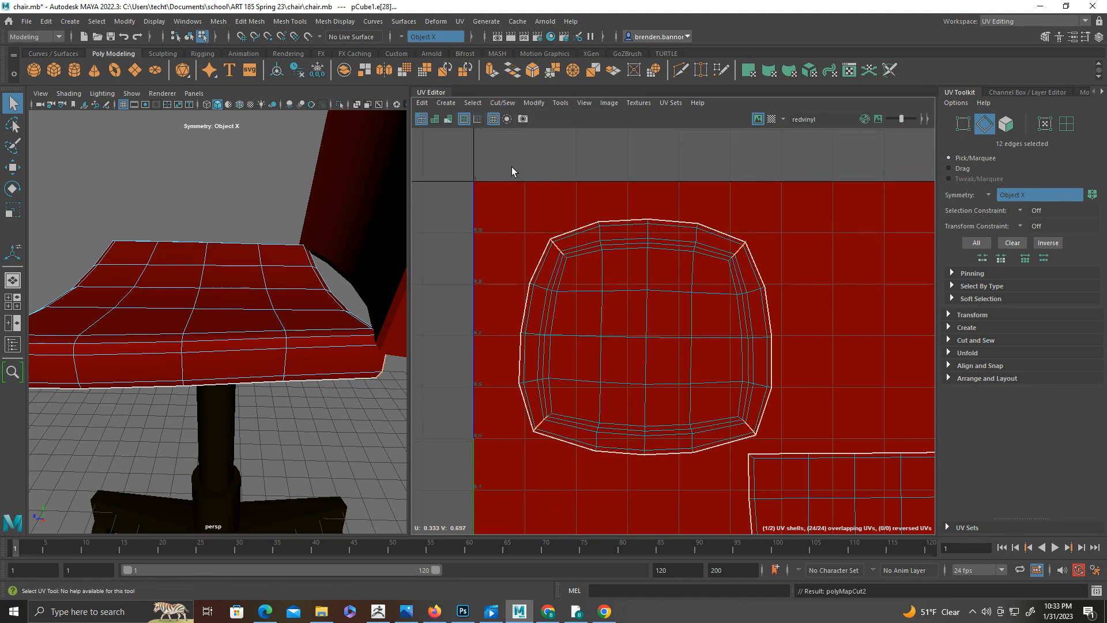
Select the seat-top UV shell and unfold it with its newly cut corners
right_click(565, 294)
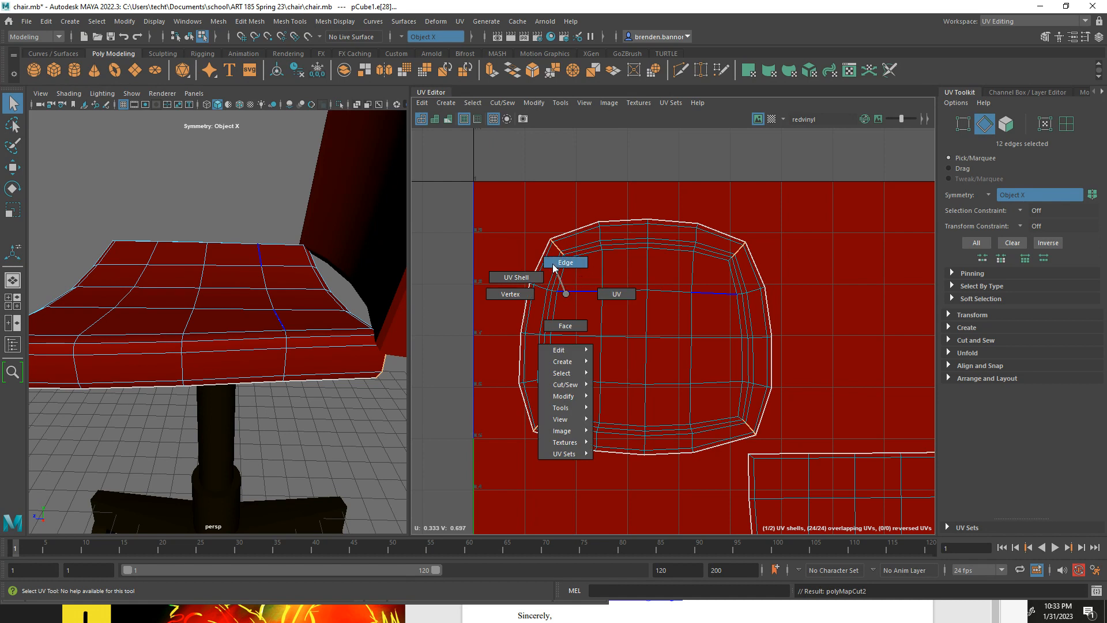
click(521, 279)
click(601, 283)
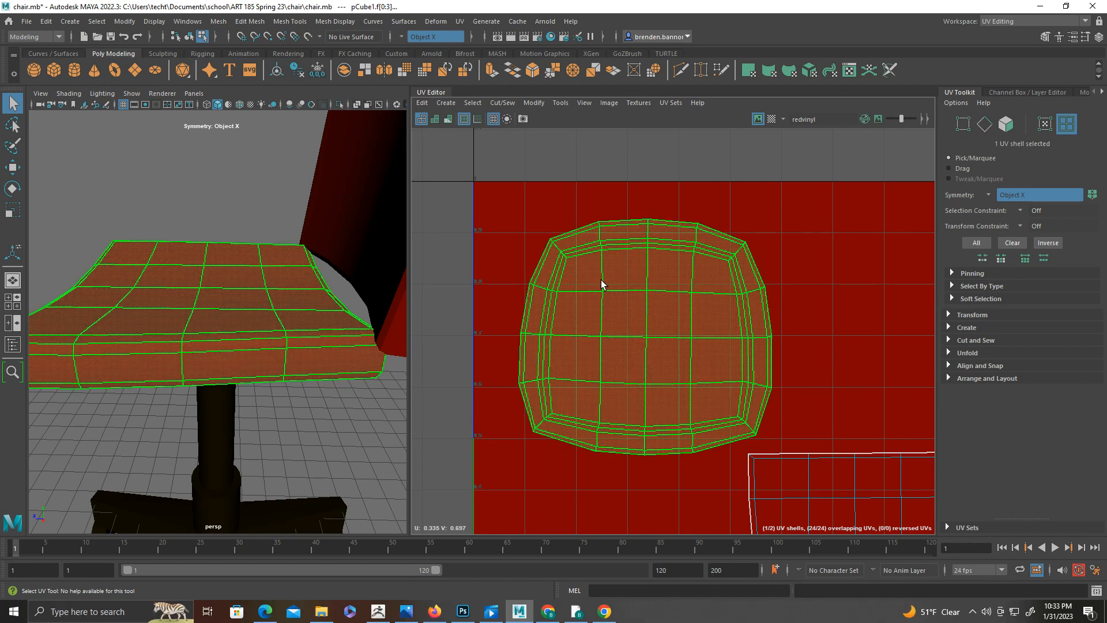
click(534, 102)
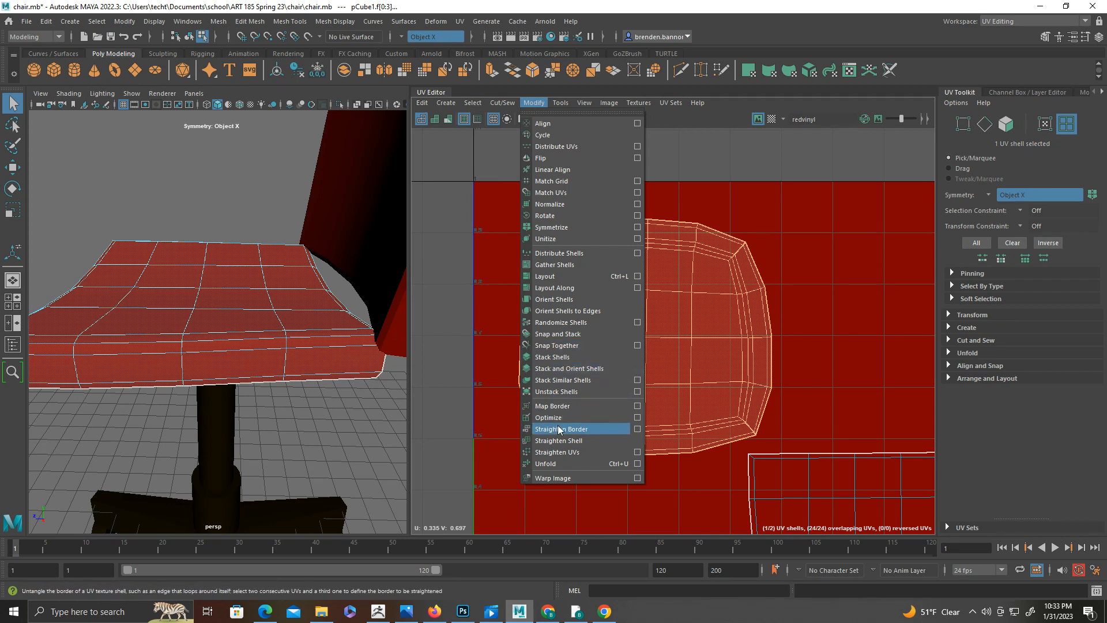
click(546, 463)
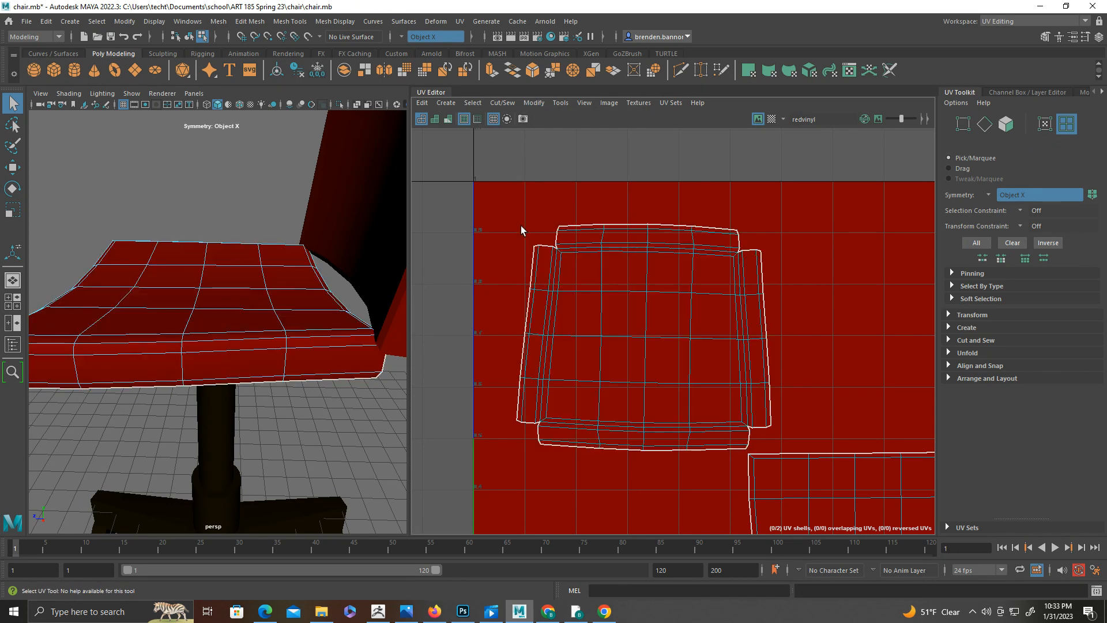
Compare the unfolded seat-top shell and its side flaps with the shape of the seat seen from above
click(541, 247)
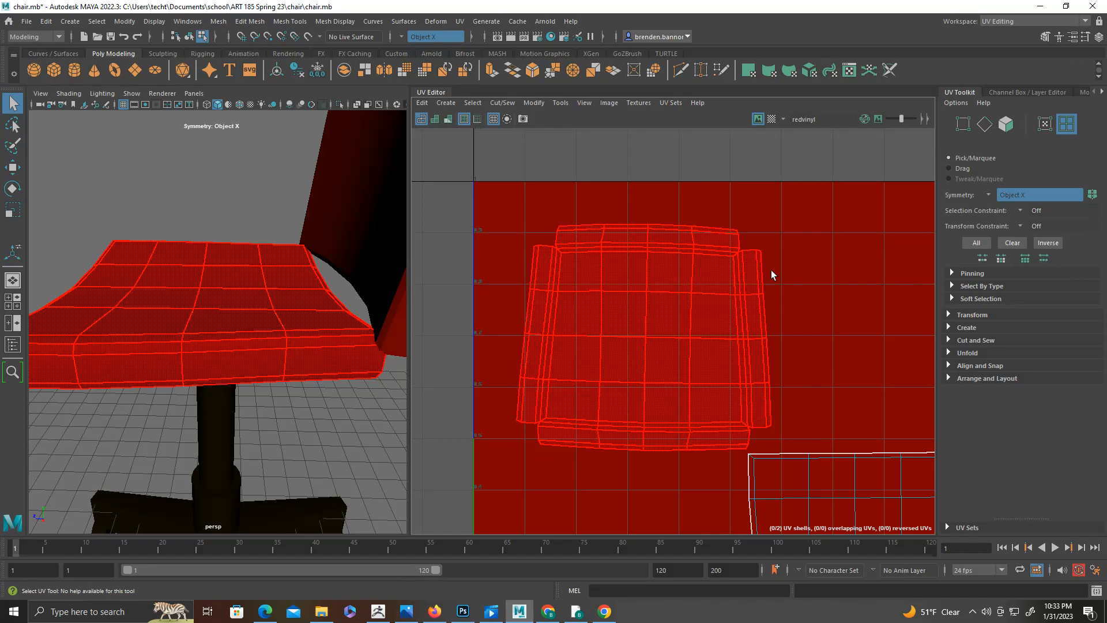
click(787, 277)
click(562, 254)
click(665, 257)
alt+drag(284, 346, 311, 377)
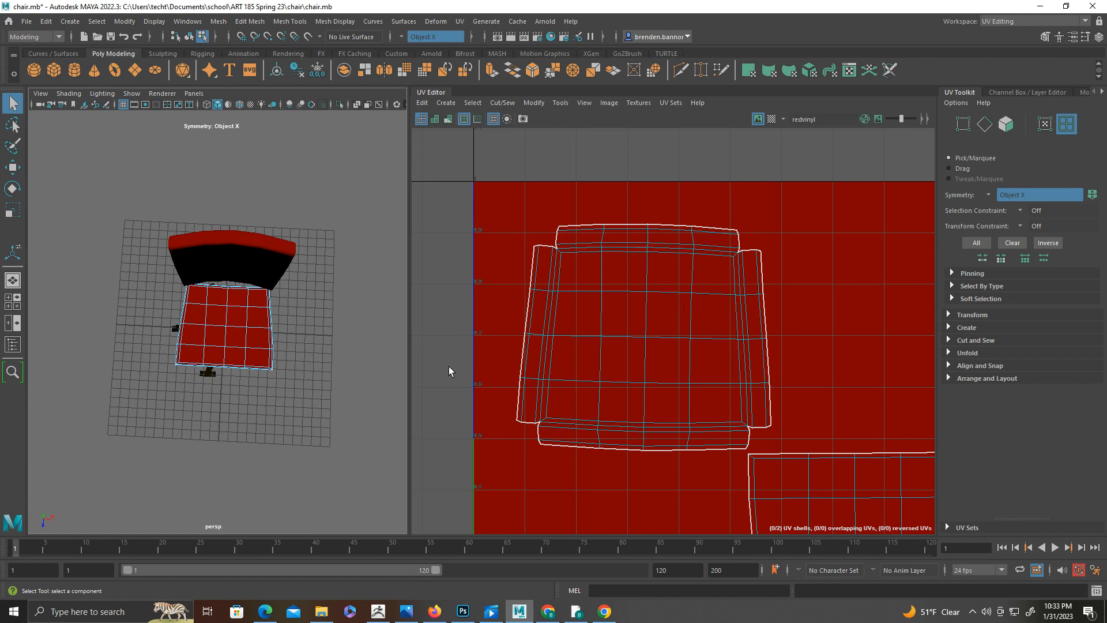
scroll(681, 328, down, 3)
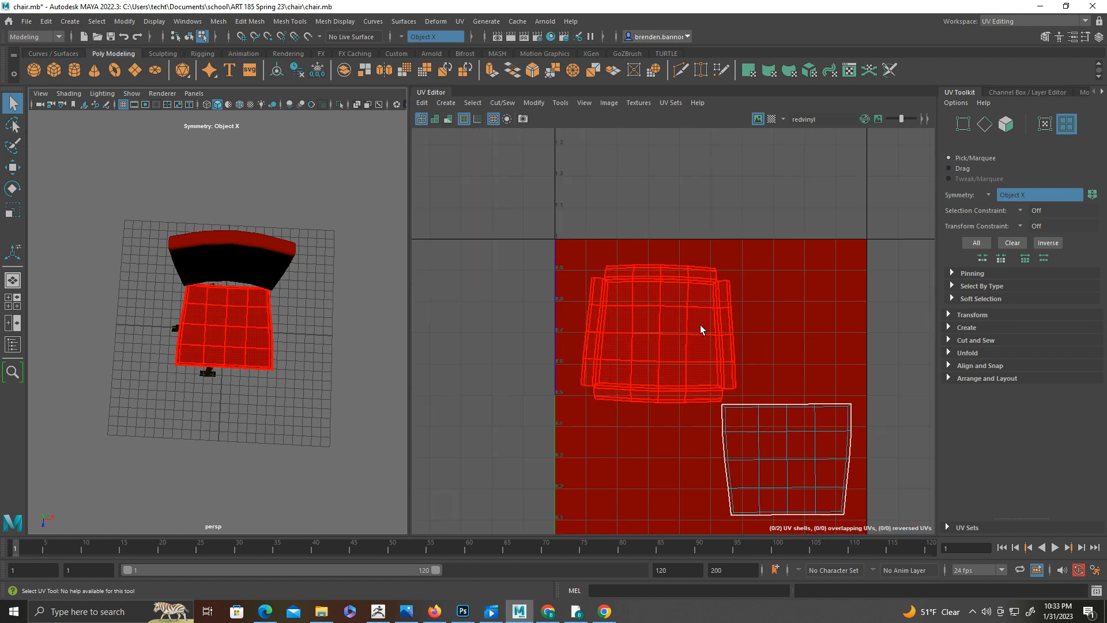
Move the seat underside's UV shell slightly down, clear of the seat-top shell and inside the UV tile, and save the scene
alt+middle_drag(755, 322, 637, 282)
scroll(637, 283, down, 1)
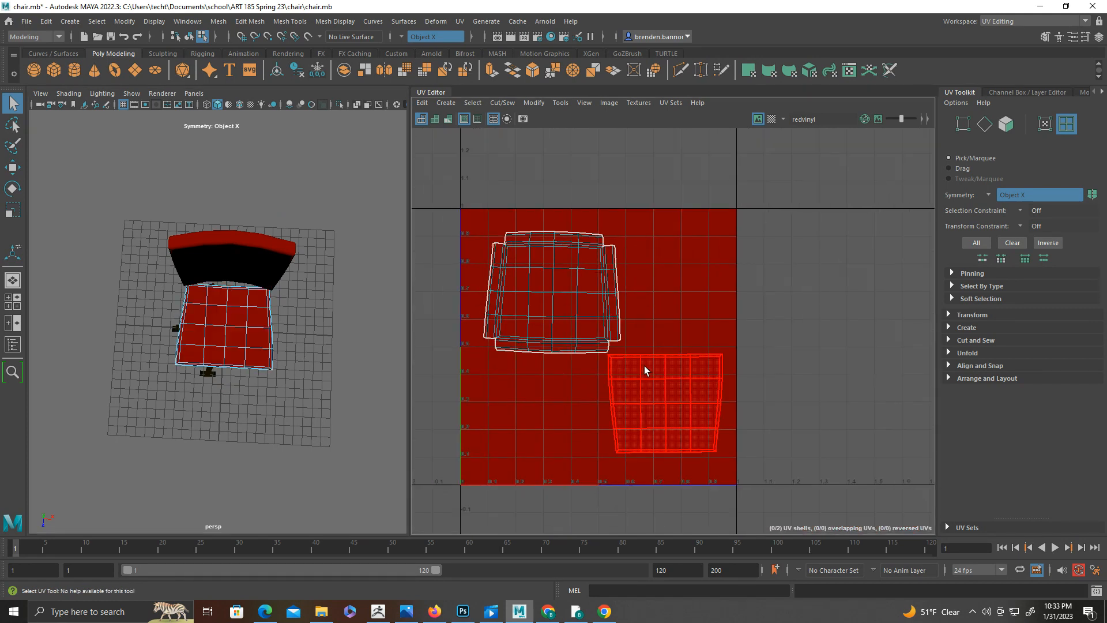
click(645, 370)
key(w)
drag(662, 402, 658, 422)
click(695, 290)
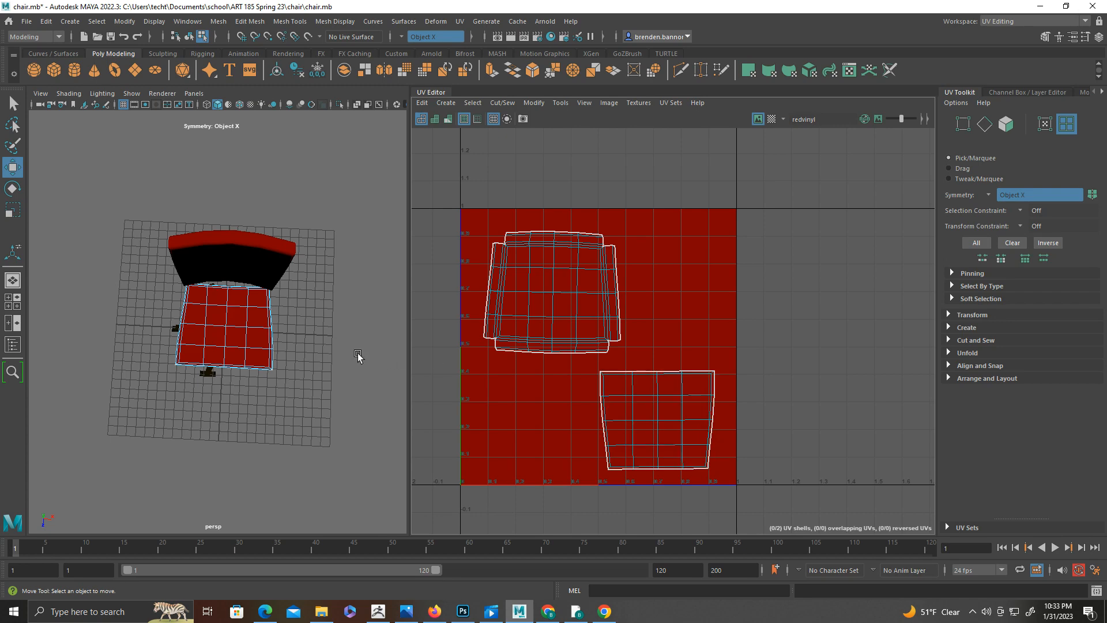
alt+drag(355, 360, 163, 149)
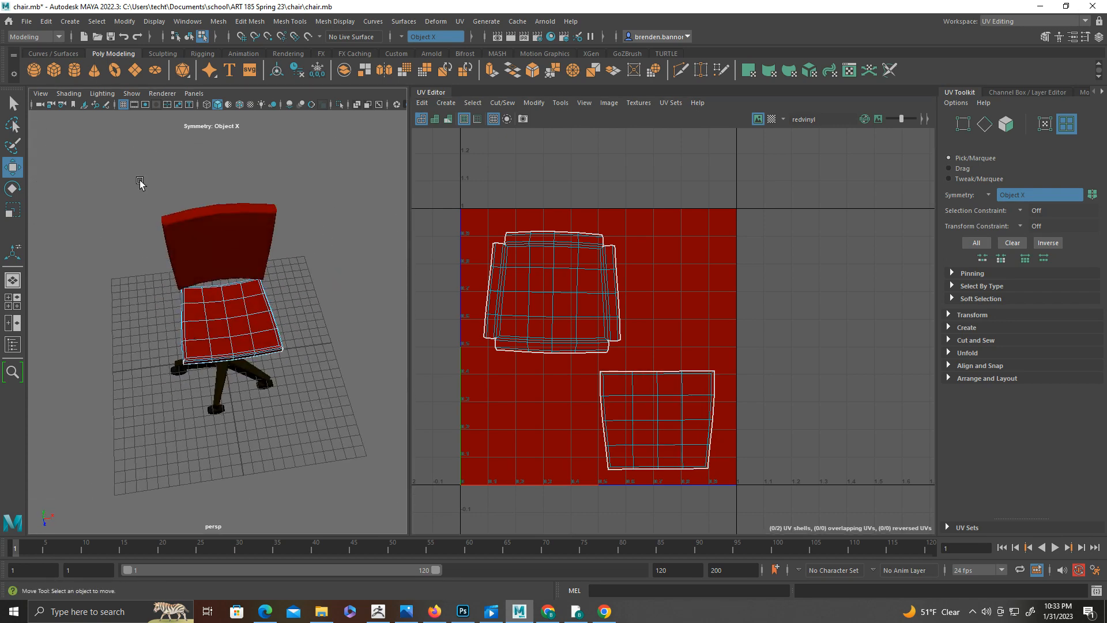
key(ctrl+s)
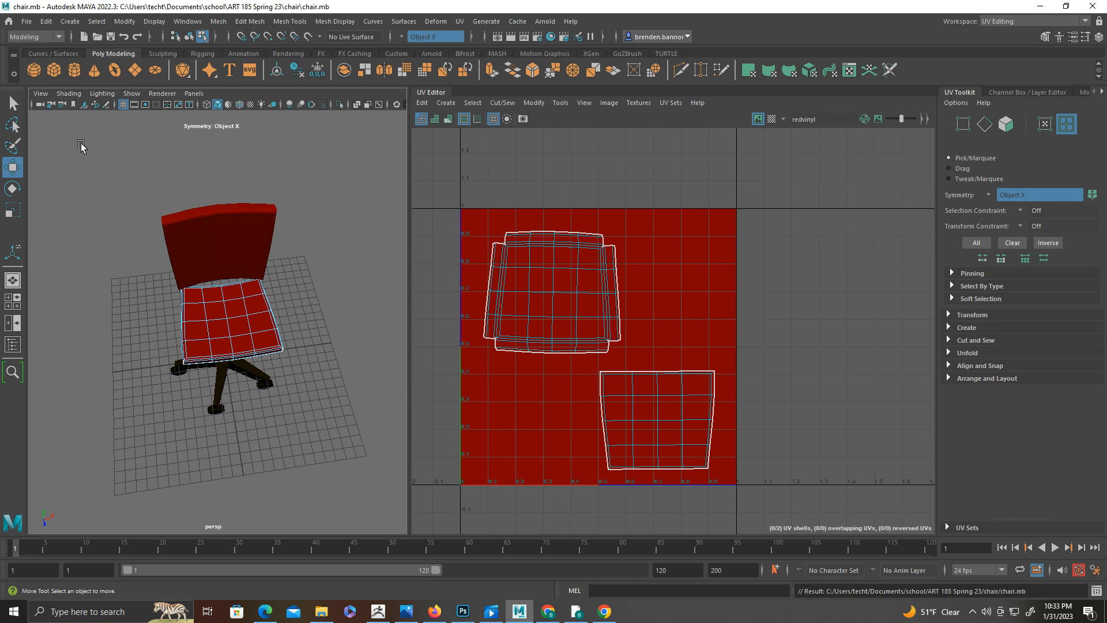
Return to object selection and delete the old backrest cushion from the chair
click(255, 337)
alt+drag(255, 337, 216, 307)
right_drag(217, 311, 315, 282)
click(285, 322)
click(276, 314)
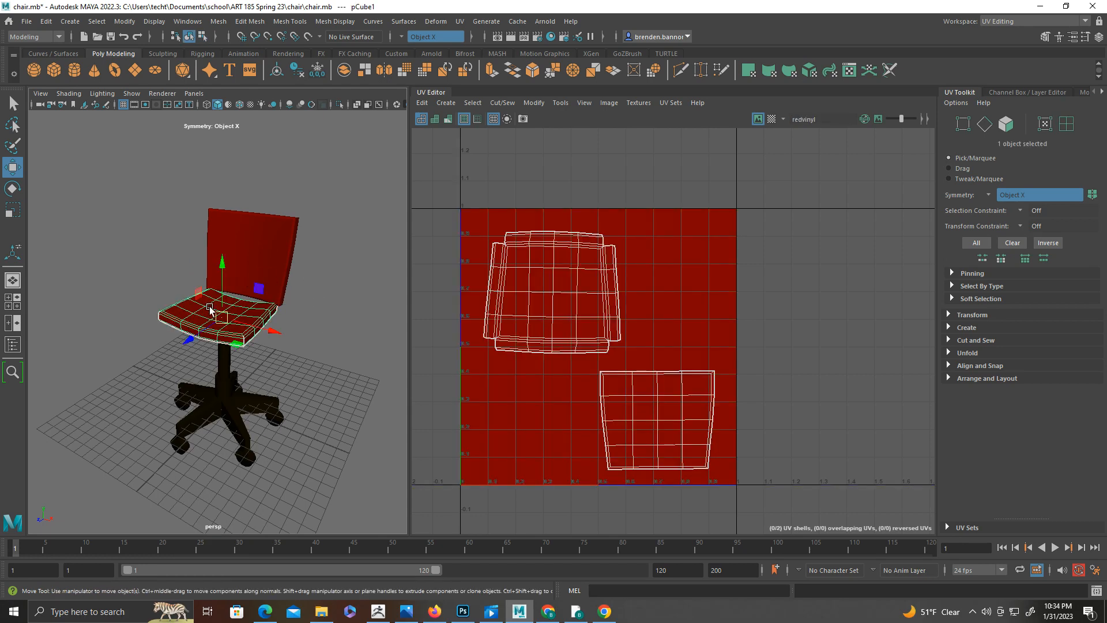
click(271, 260)
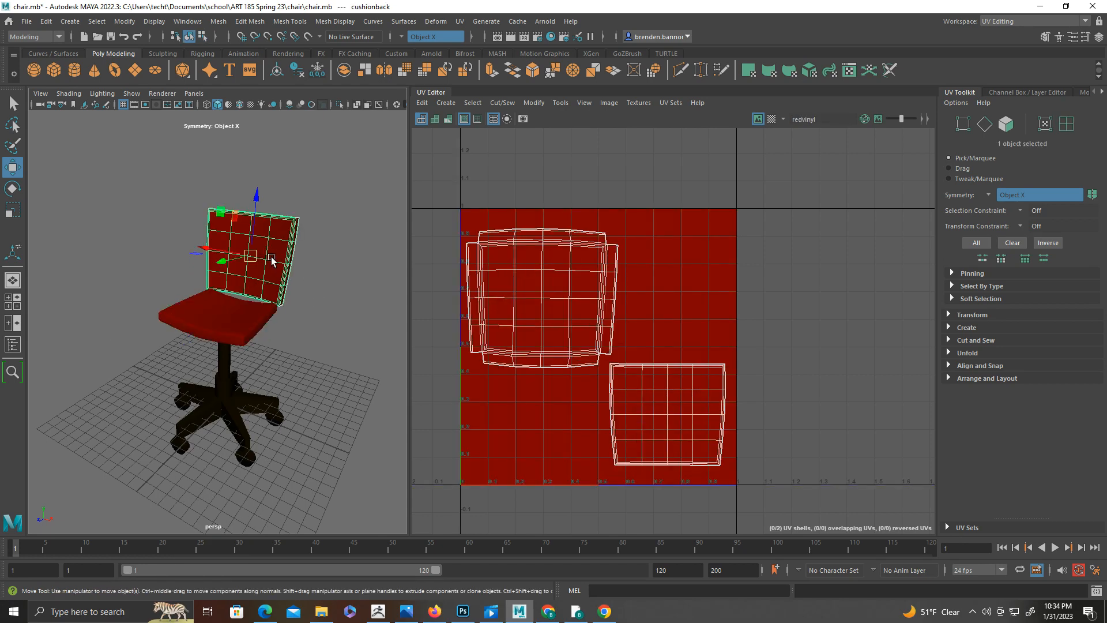
key(Delete)
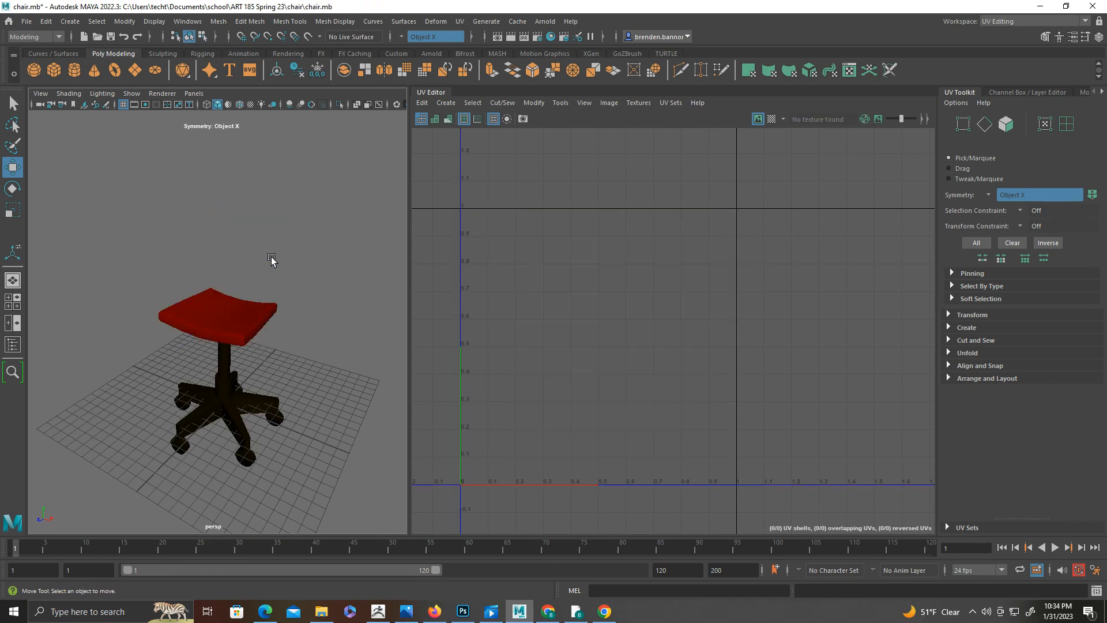
Duplicate the unwrapped seat cushion and raise the copy above the original to about 13.3 in Y
click(228, 327)
alt+drag(278, 317, 221, 317)
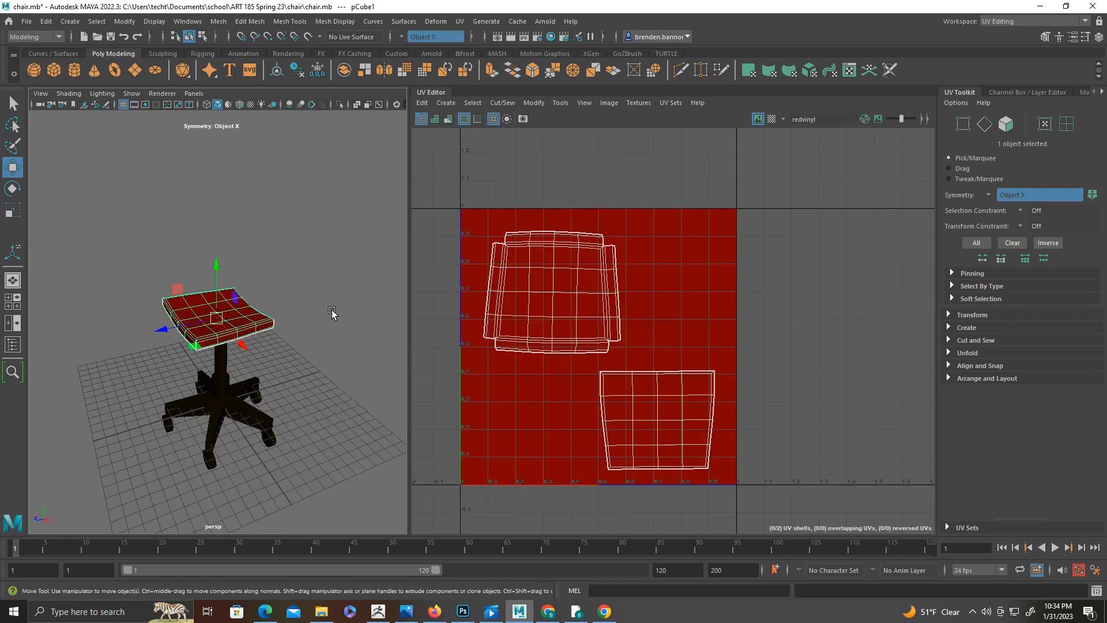
key(ctrl+d)
drag(216, 266, 219, 210)
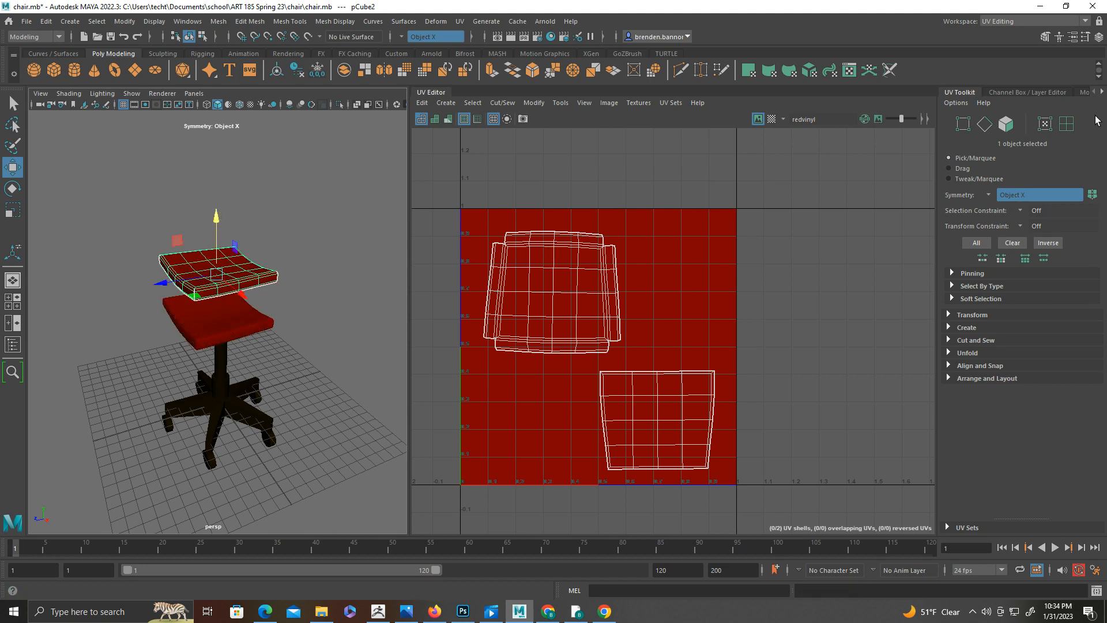
Set the duplicated cushion's rotation to 180 in Z and 90 in X so that it stands upright
click(1035, 91)
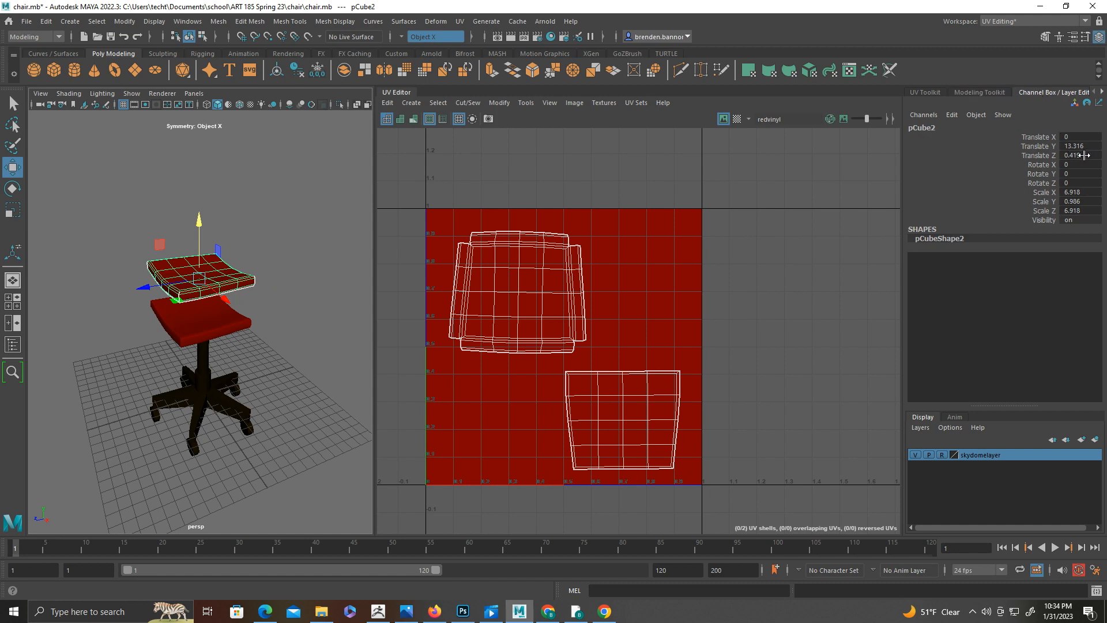
click(1079, 182)
text(180)
key(Return)
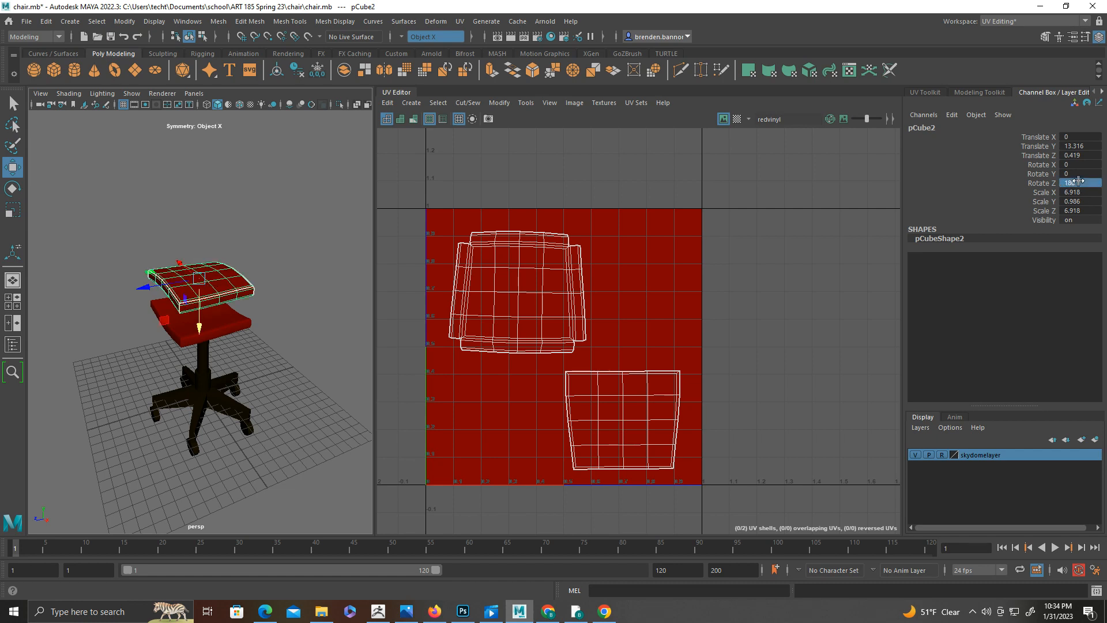
click(1076, 166)
text(90)
key(Return)
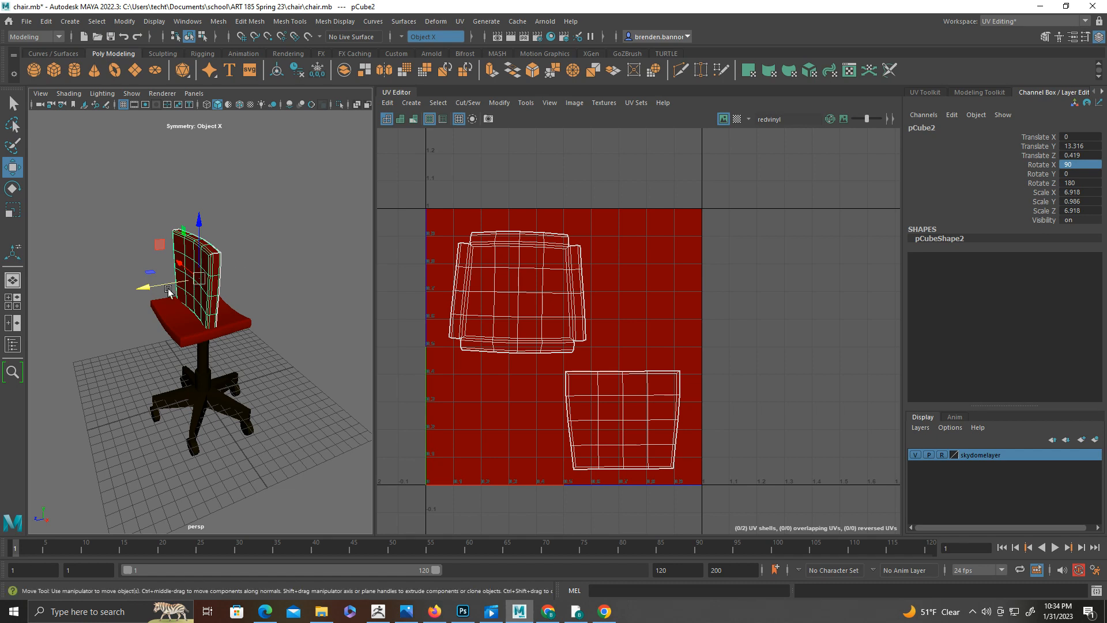
Move the upright cushion along its depth axis to the seat's rear edge as the new backrest, and save the scene
drag(141, 287, 185, 284)
alt+drag(274, 285, 316, 250)
click(324, 263)
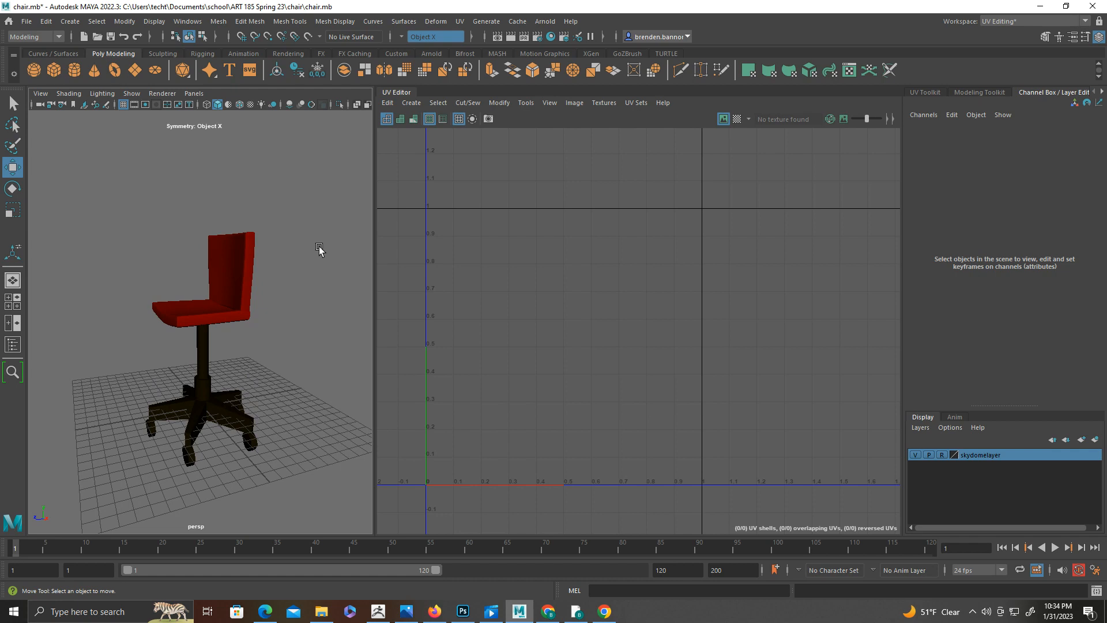
key(ctrl+s)
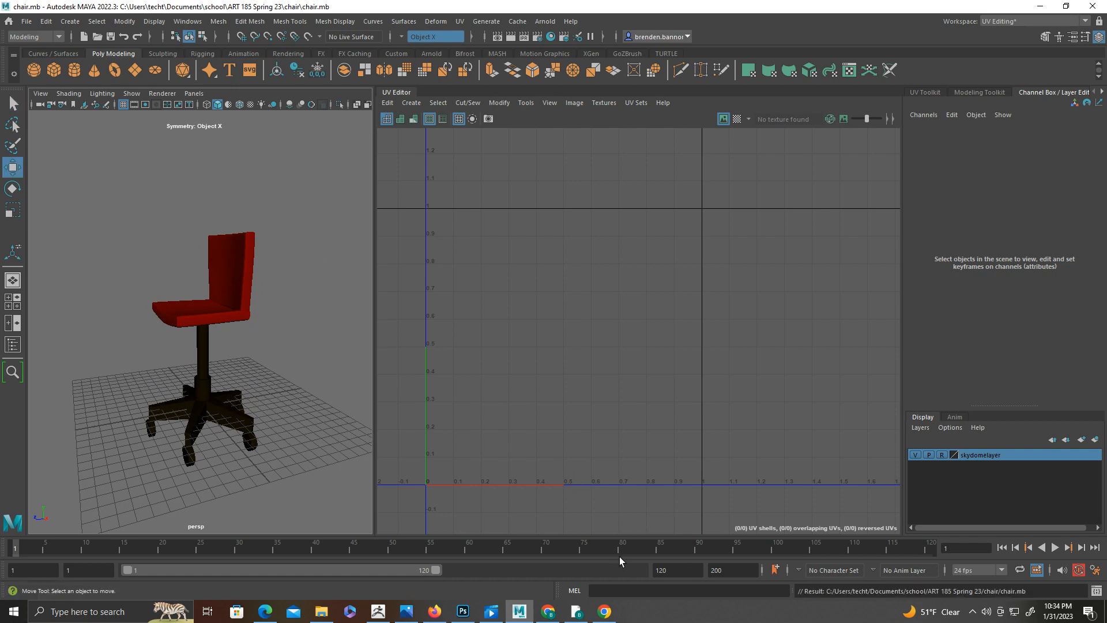
mouse_move(539, 609)
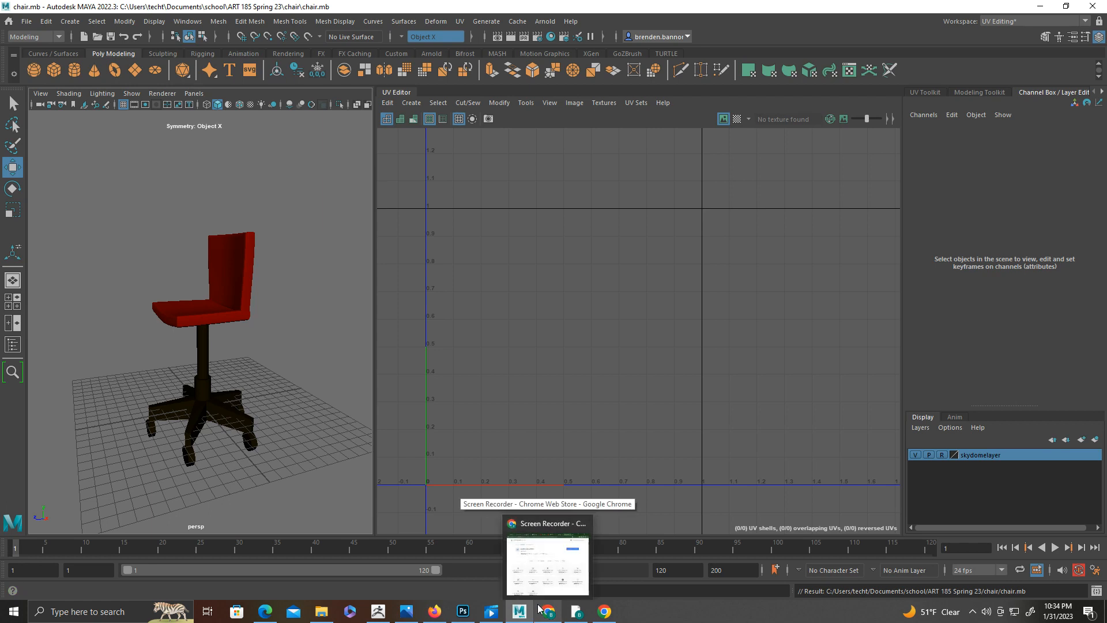
click(603, 614)
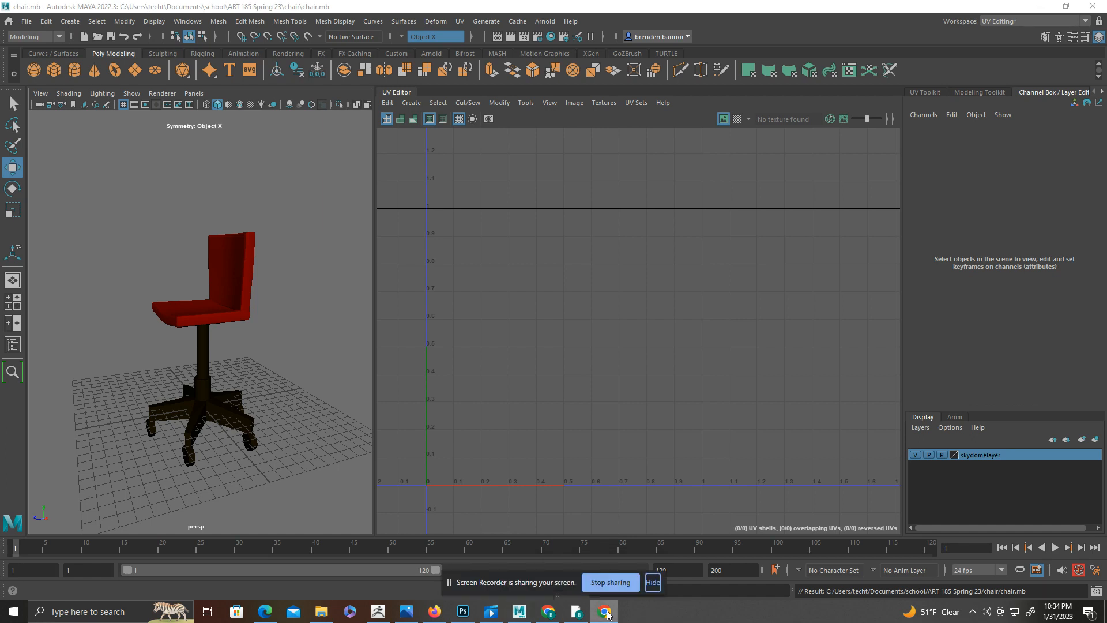